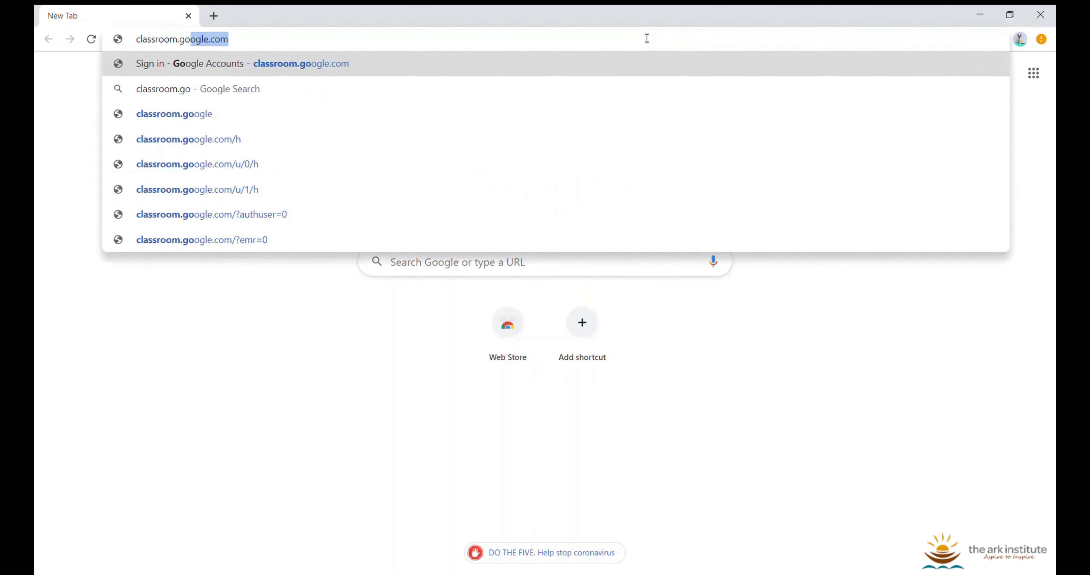
Go to classroom.google.com and open the Classroom sign-in page
text(ogle.com)
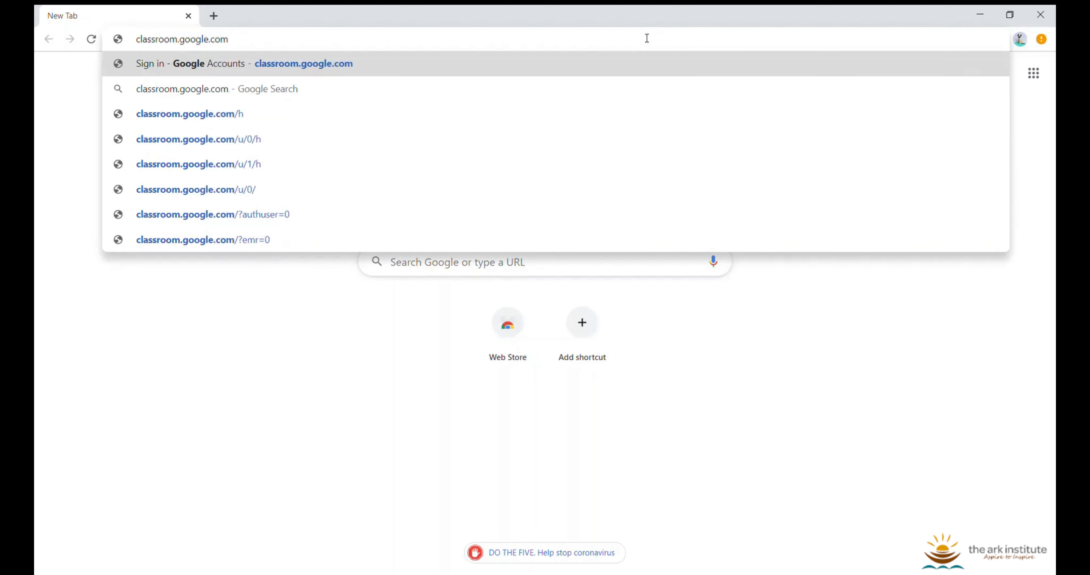
key(Return)
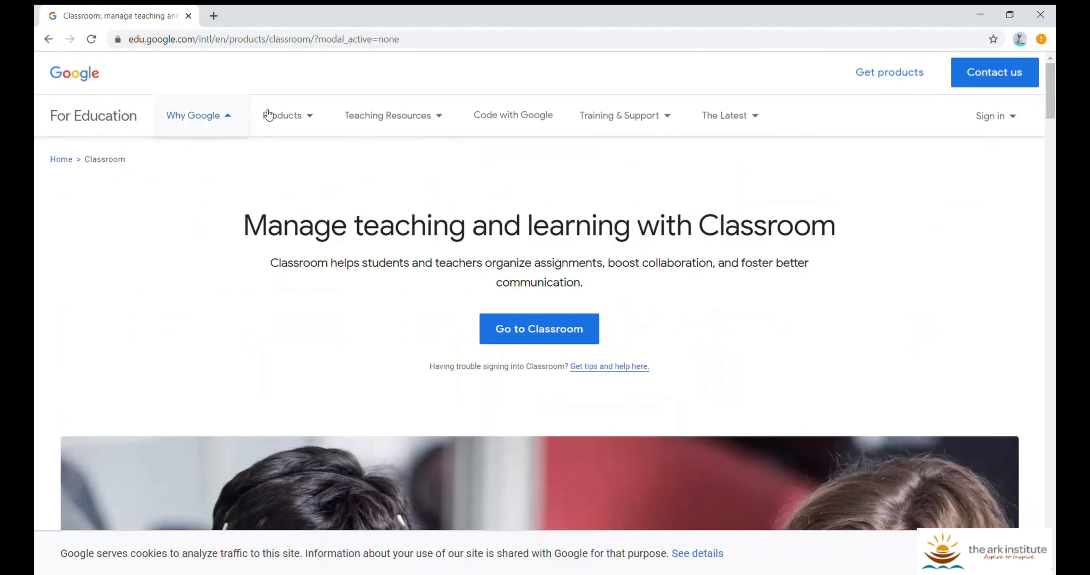
click(282, 115)
click(523, 324)
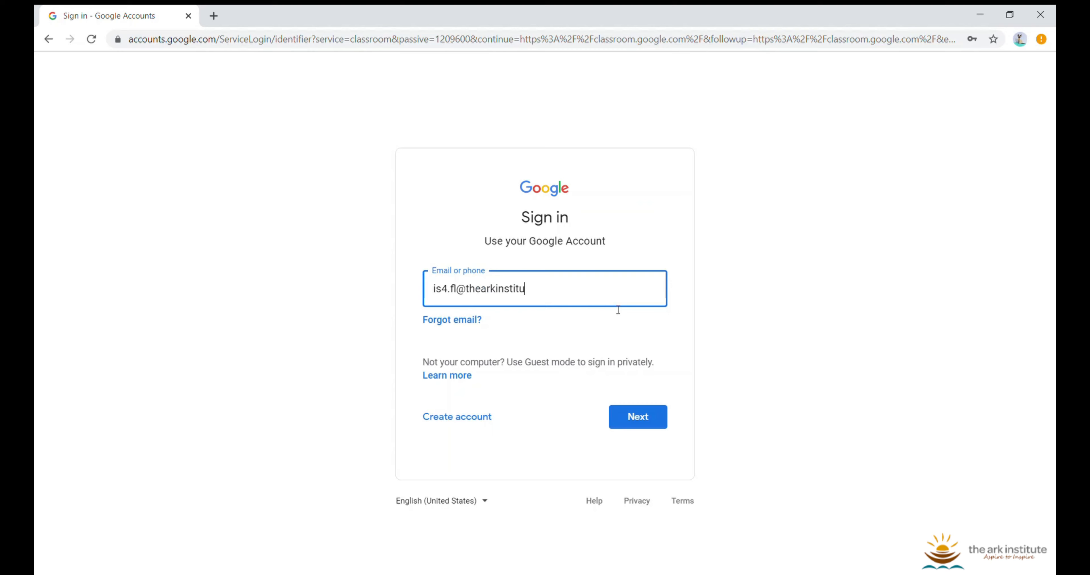
Sign in with the teacher's account e-mail and password
text(te.org)
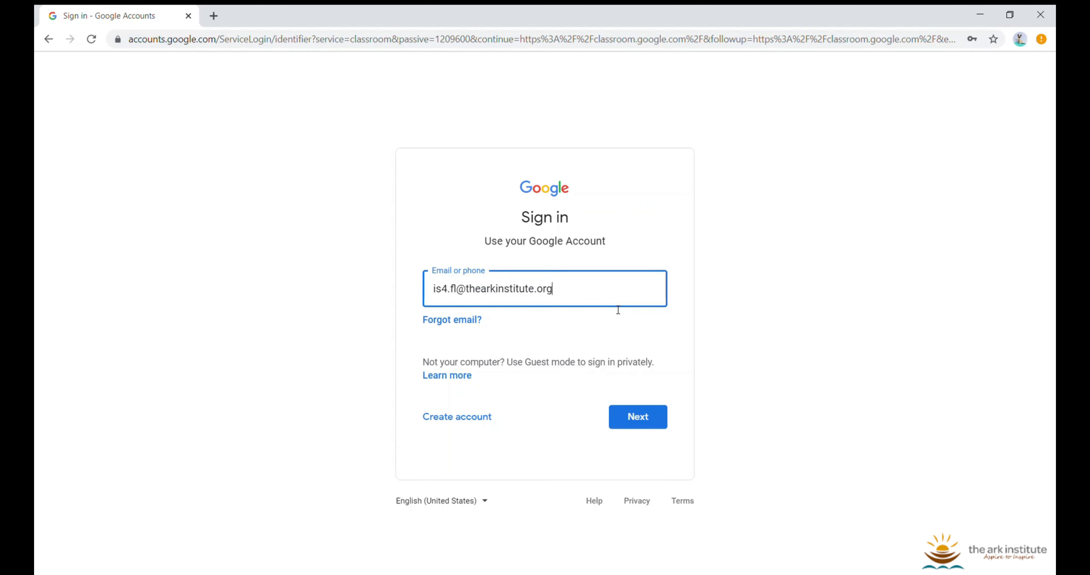
key(Return)
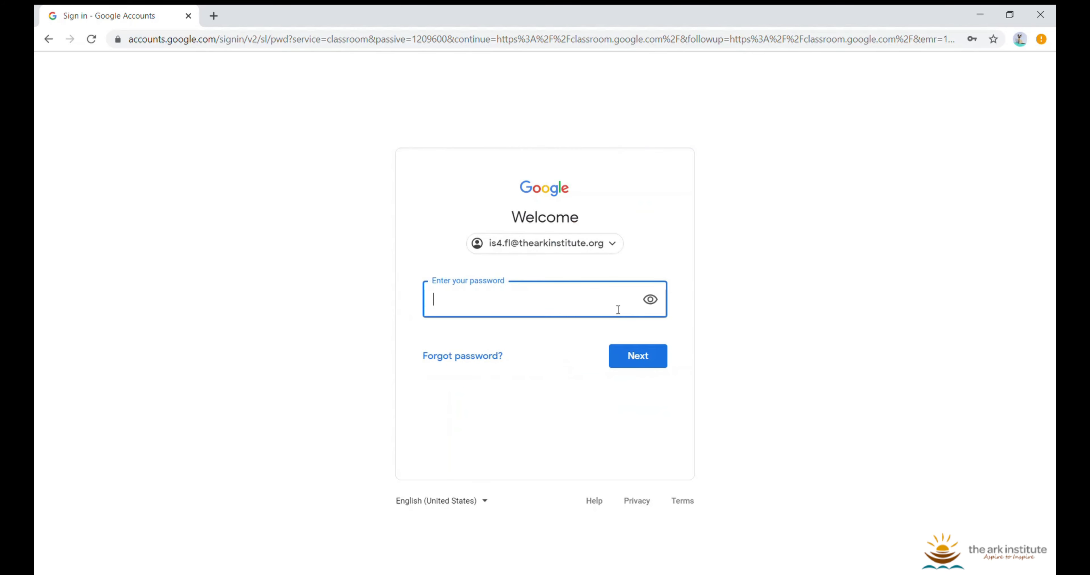
text(**********)
key(Return)
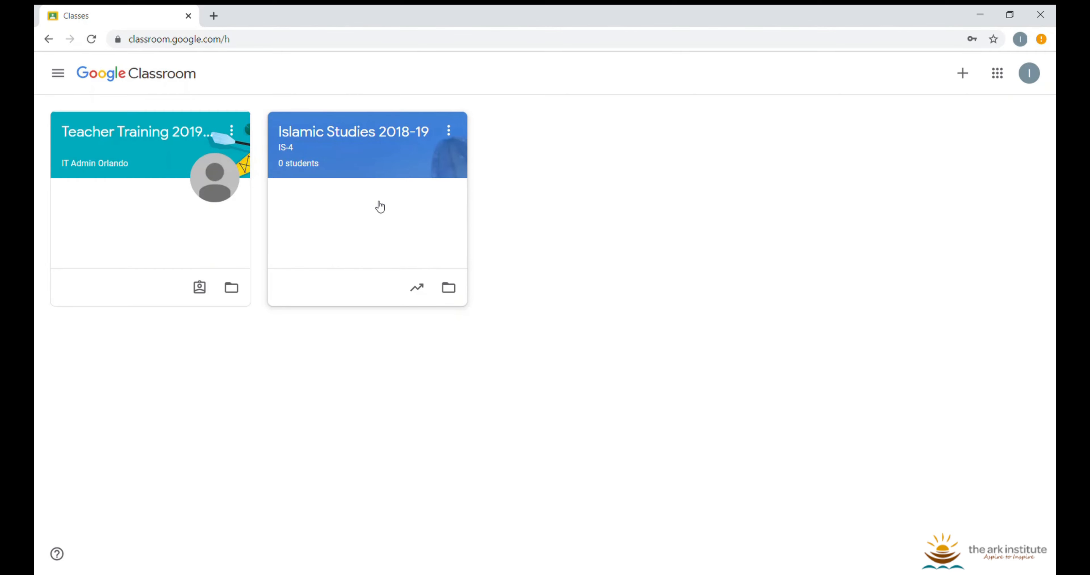
Open the Islamic Studies 2018-19 class and dismiss both announcement tips
click(377, 148)
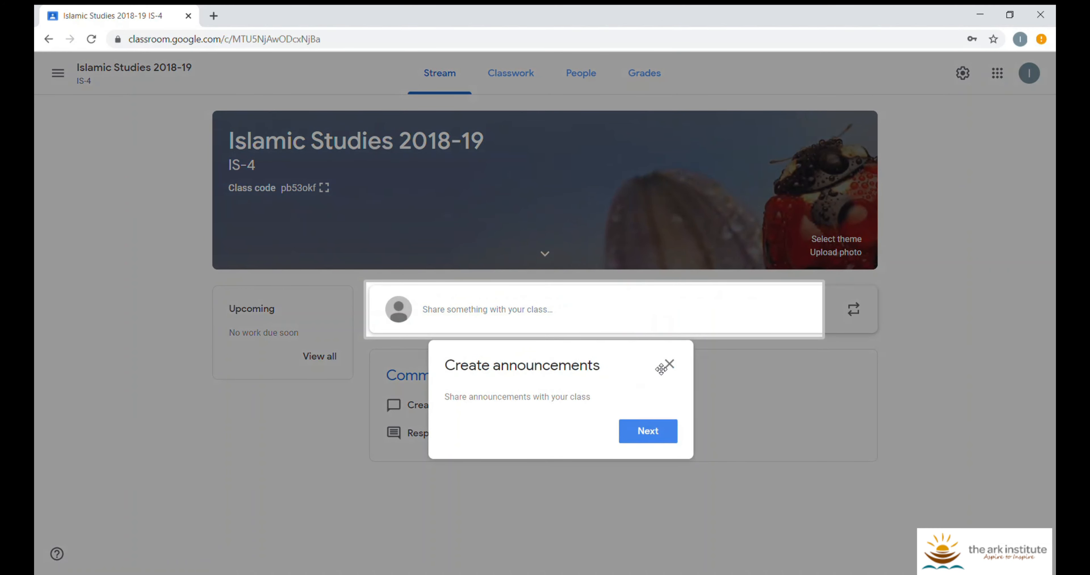
click(662, 442)
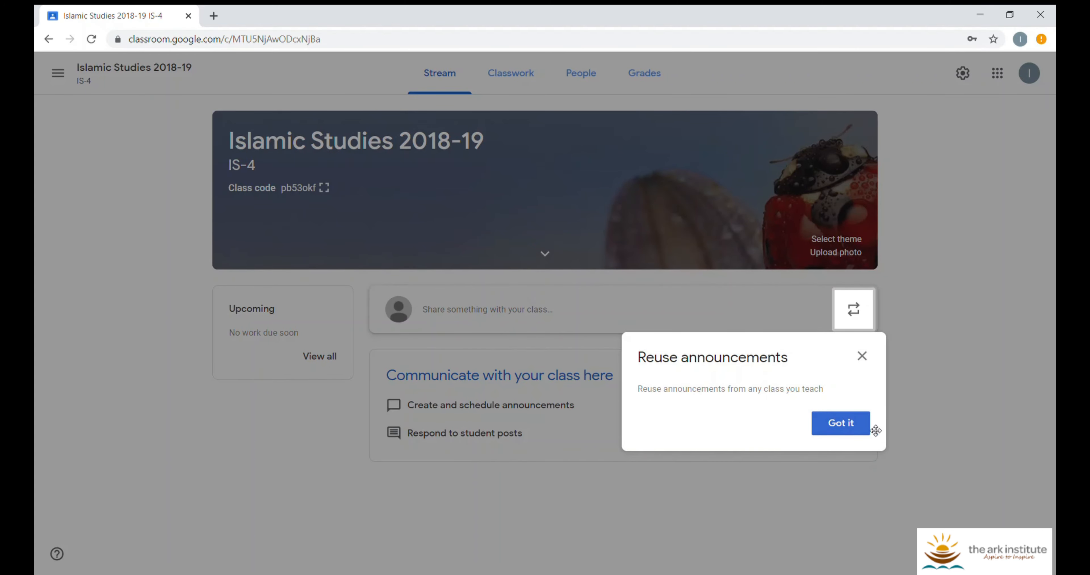
click(851, 428)
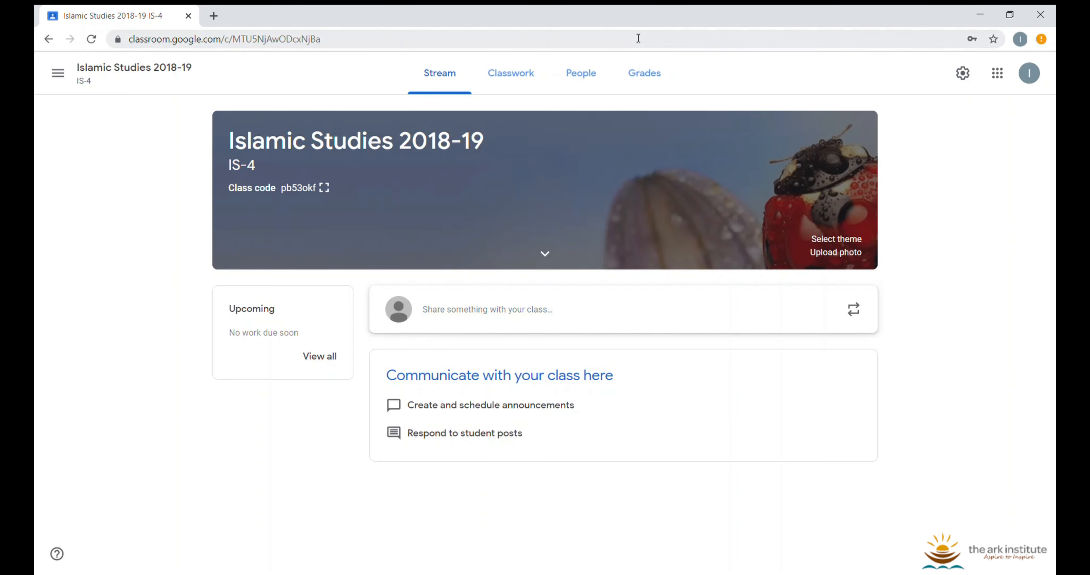
Look through the Classwork, People and Grades tabs, then return to the Stream
click(541, 78)
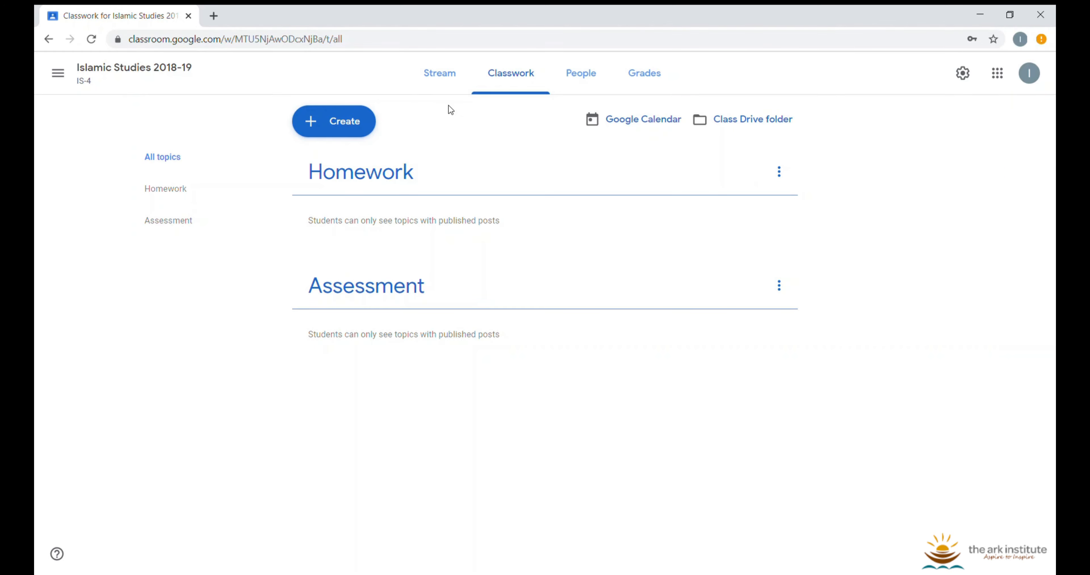
click(558, 78)
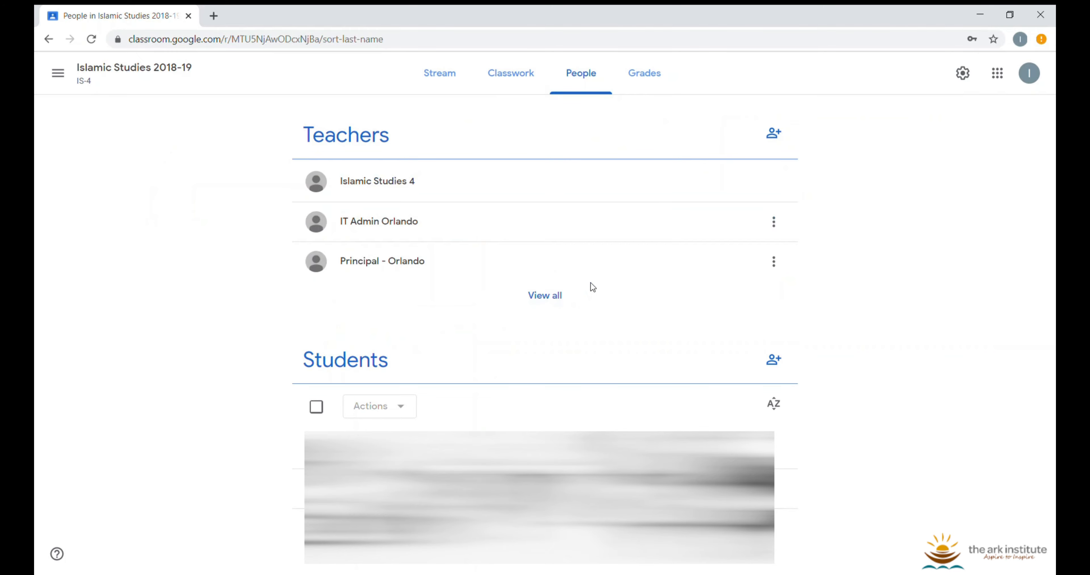
click(636, 88)
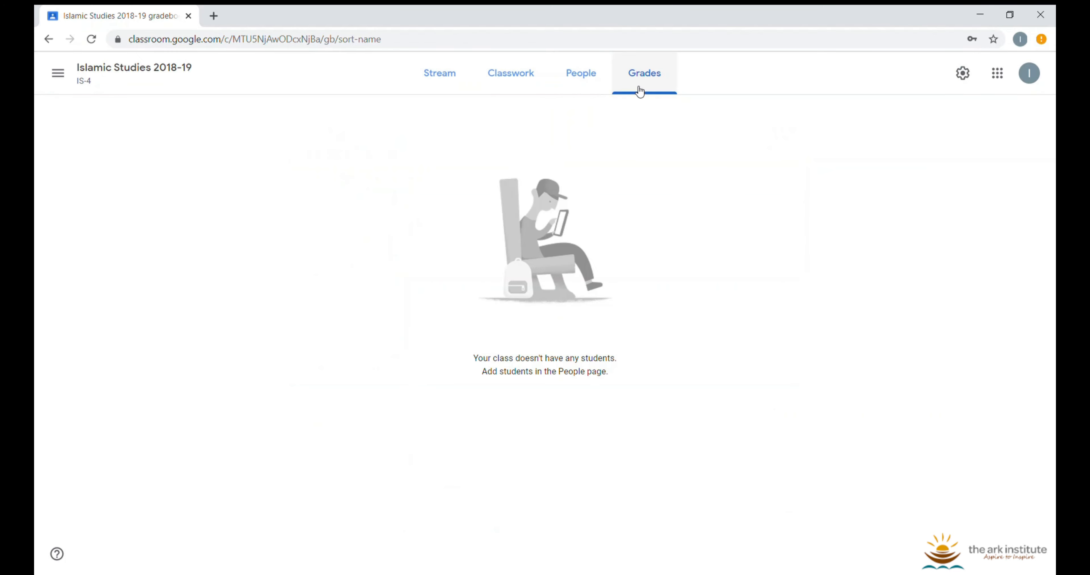
click(544, 83)
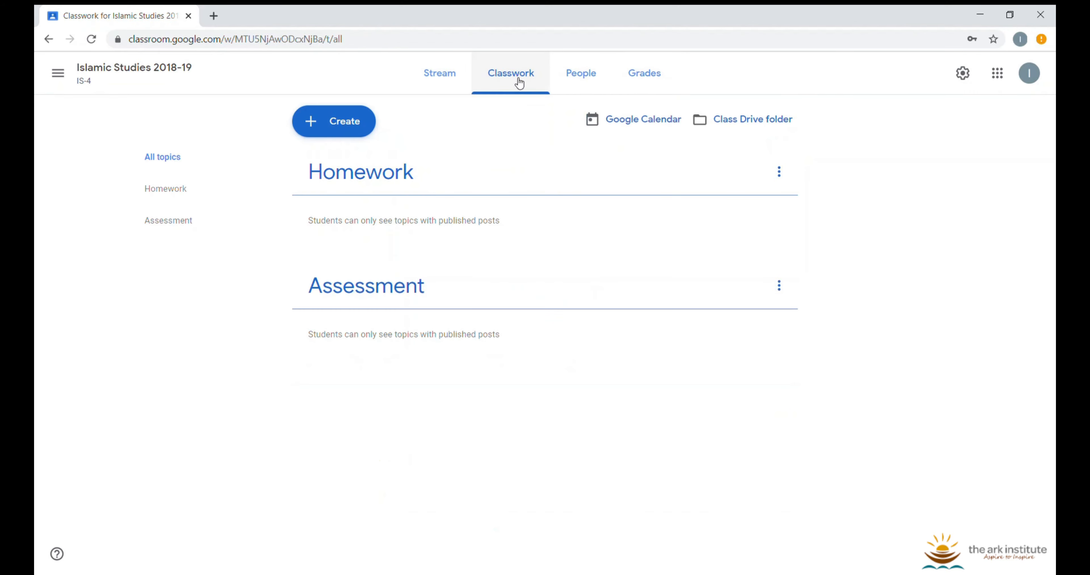
click(634, 75)
click(453, 72)
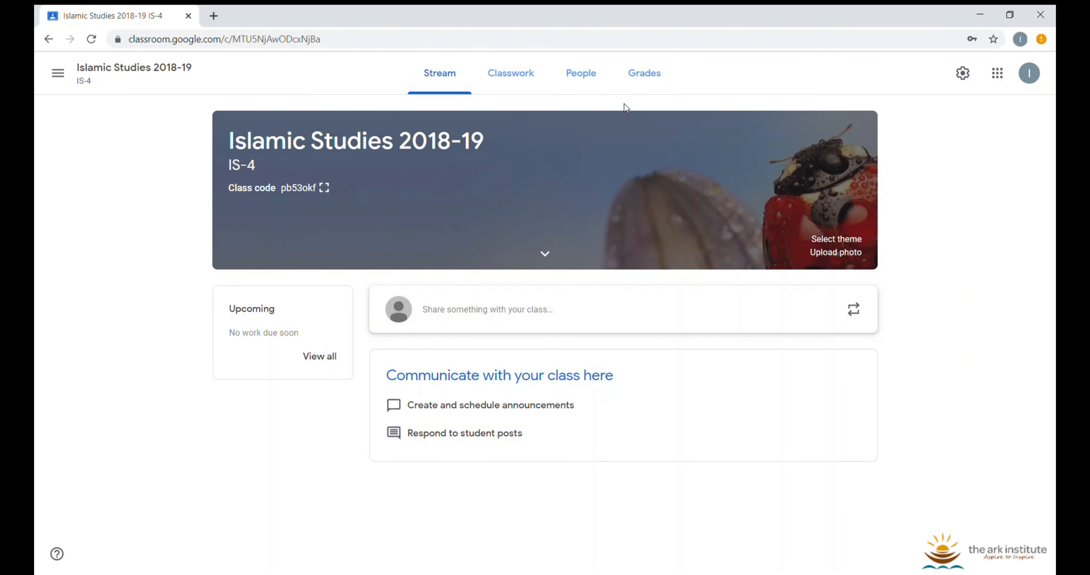
On the Classwork page with Homework and Assessment topics, show the Create options
click(548, 73)
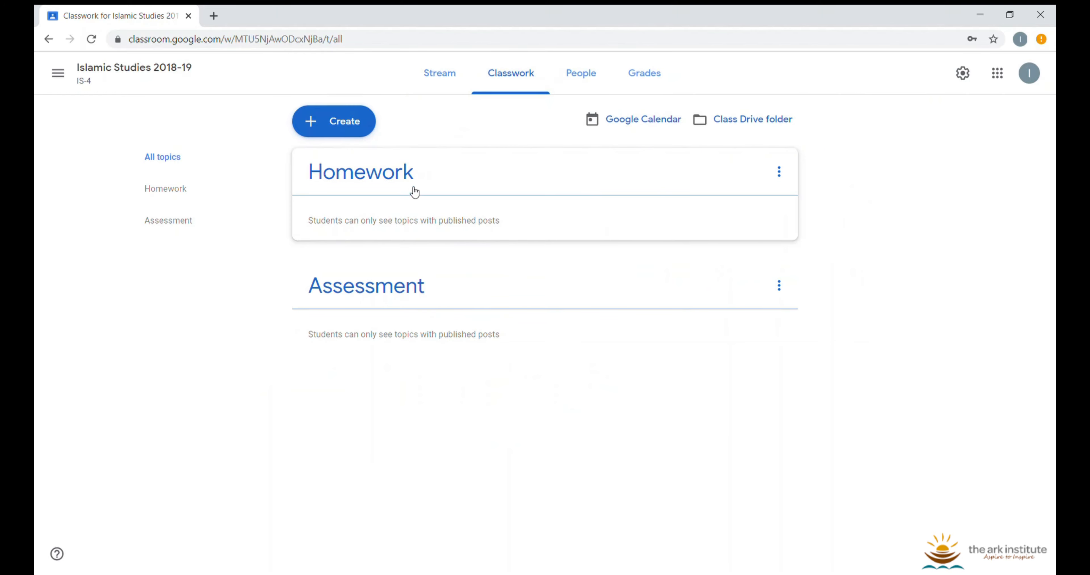
click(463, 87)
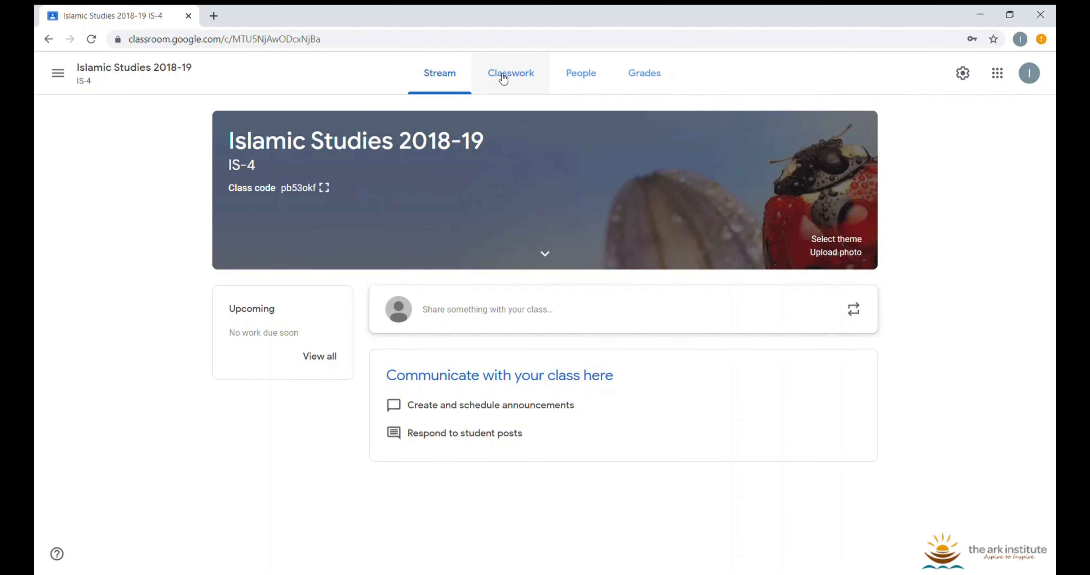
click(513, 76)
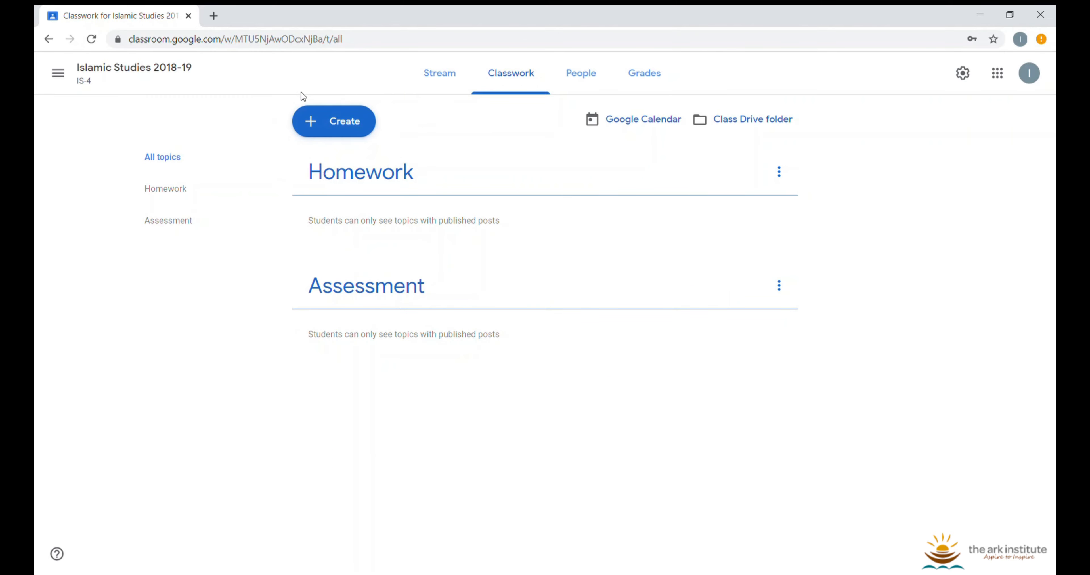
click(347, 132)
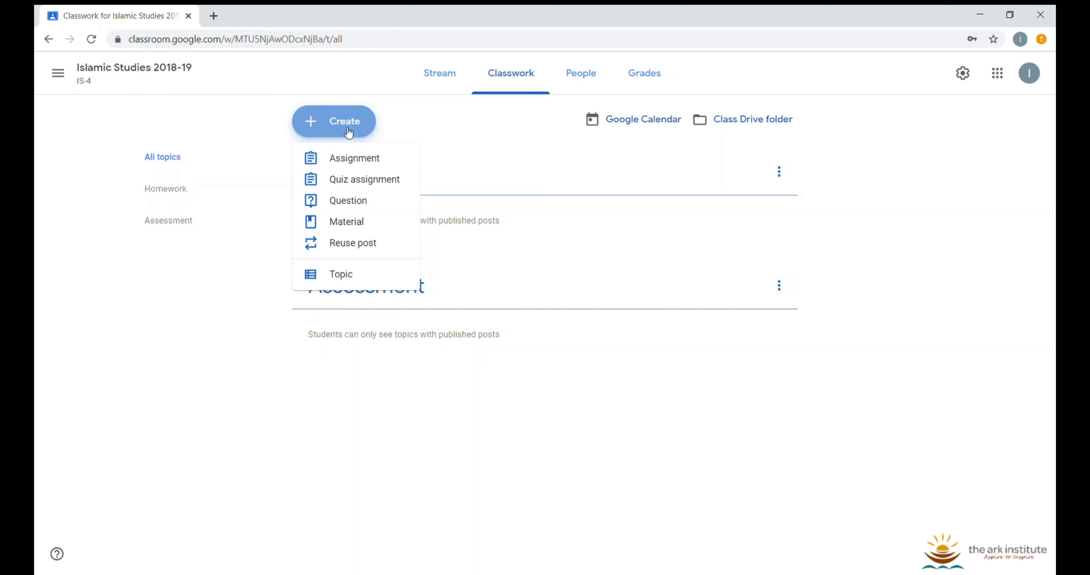
Start a new assignment titled 'Homework Due 3/19'
click(408, 165)
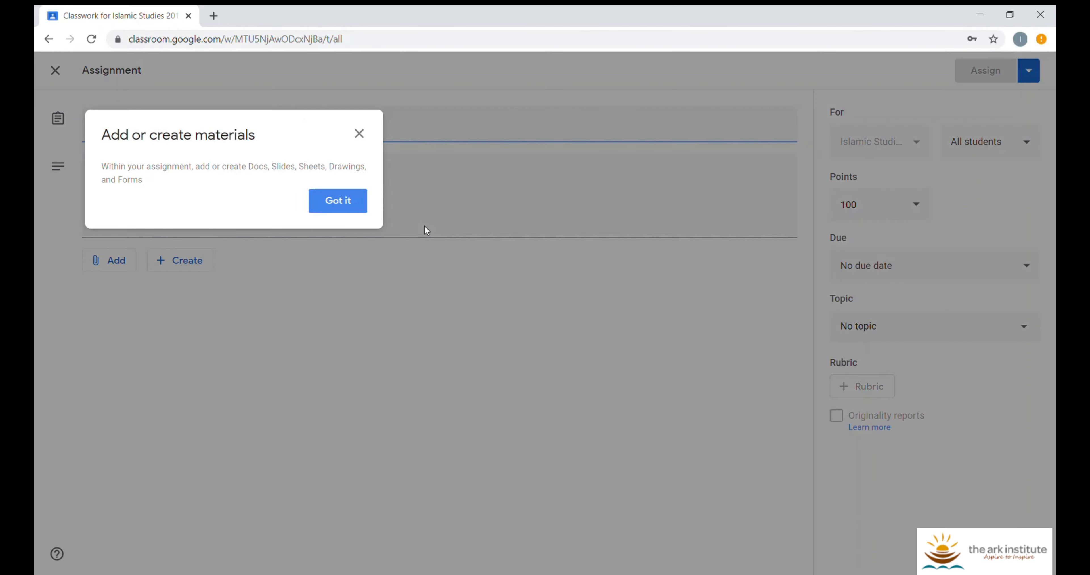
click(362, 204)
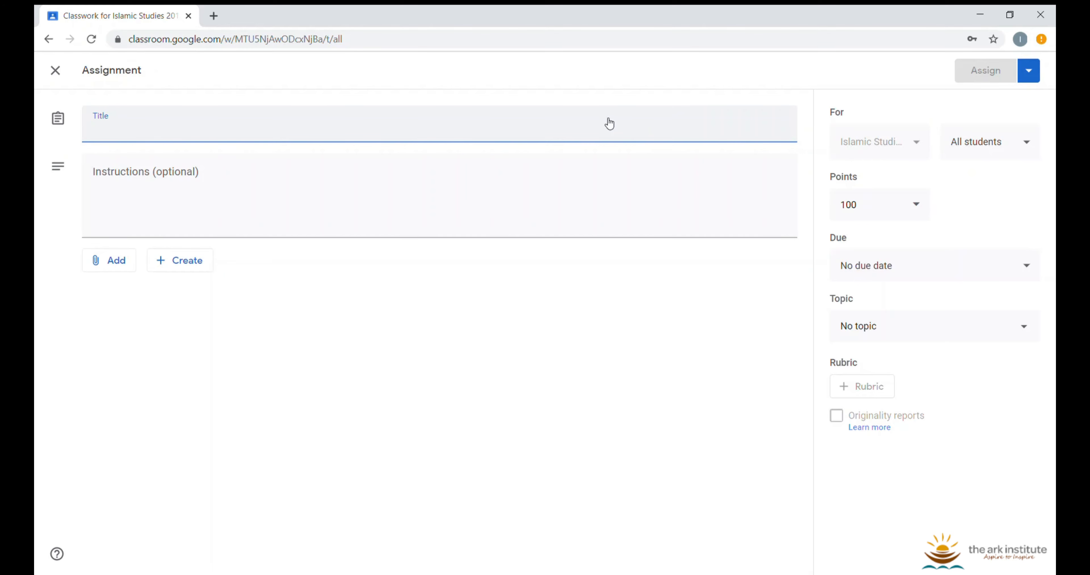
text(Home)
key(BackSpace)
text(ework )
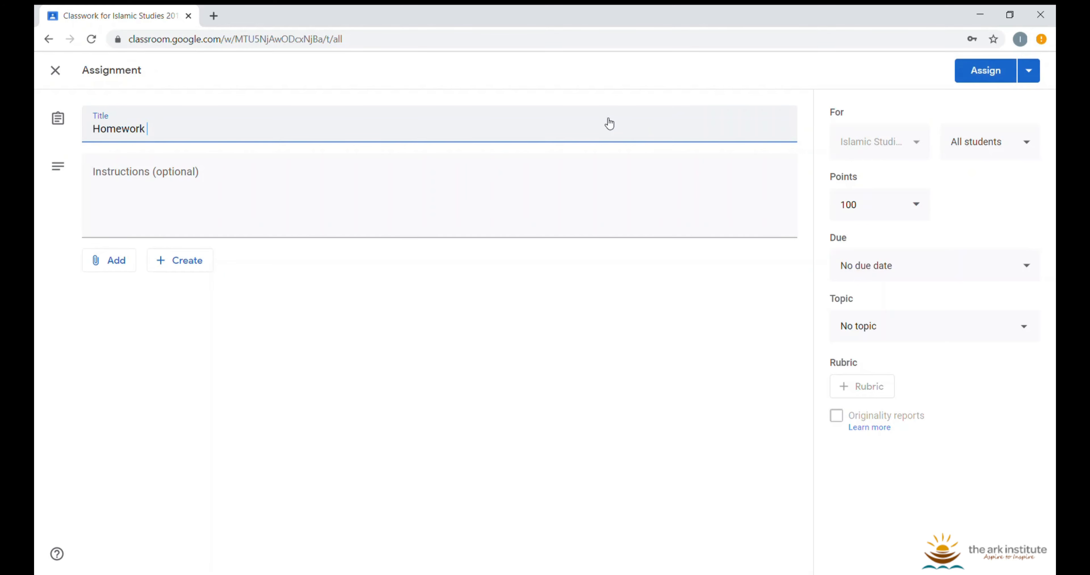
text(Due 3/19)
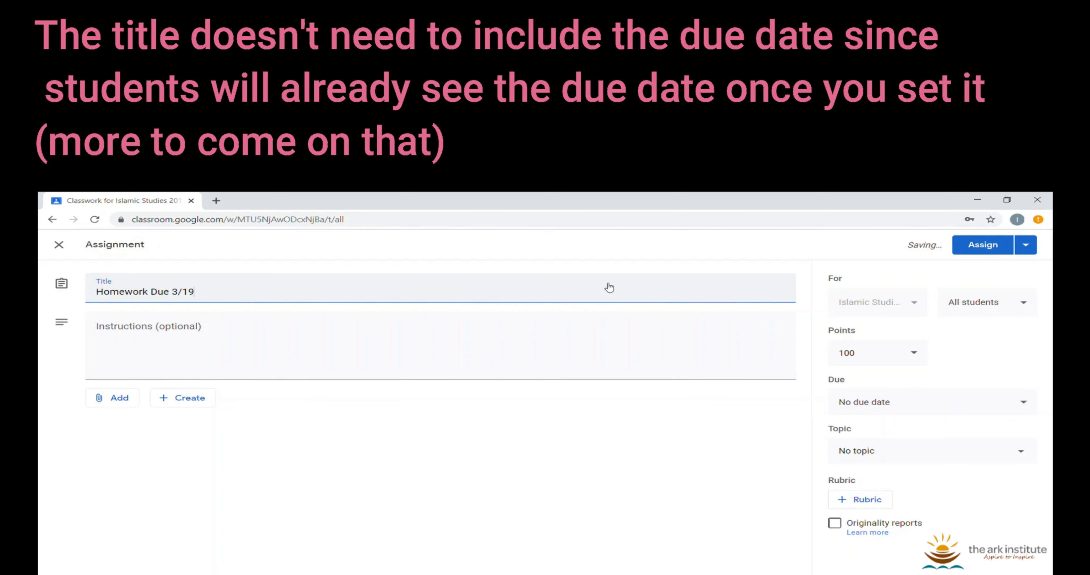
Add the instructions 'Please complete the attached assignment. It is due tomorrow.'
click(487, 340)
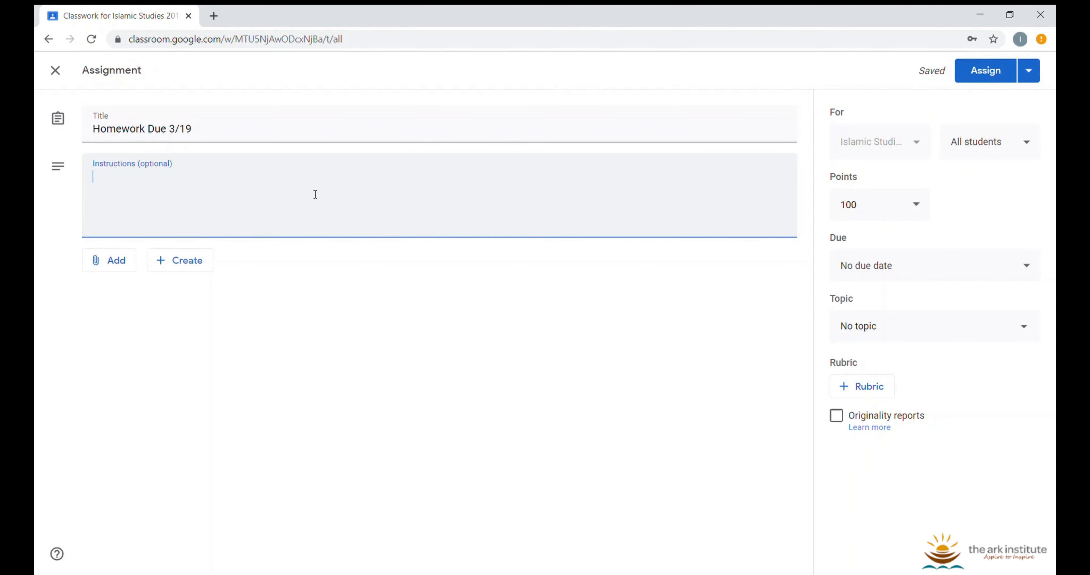
text(PLease)
key(BackSpace)
key(BackSpace)
key(BackSpace)
key(BackSpace)
key(BackSpace)
key(BackSpace)
text(lease complete)
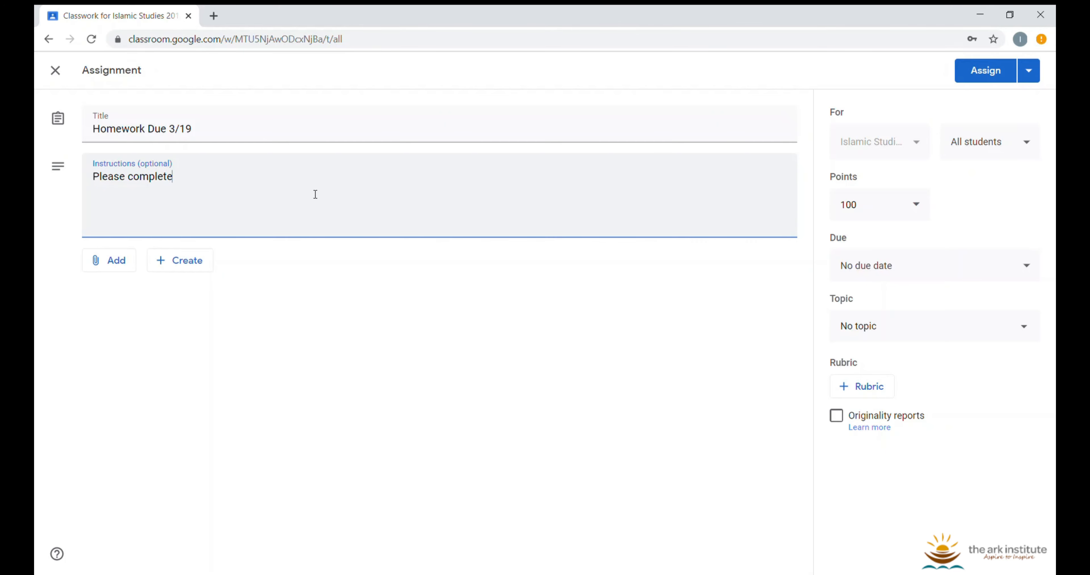
text( the attached assignment. )
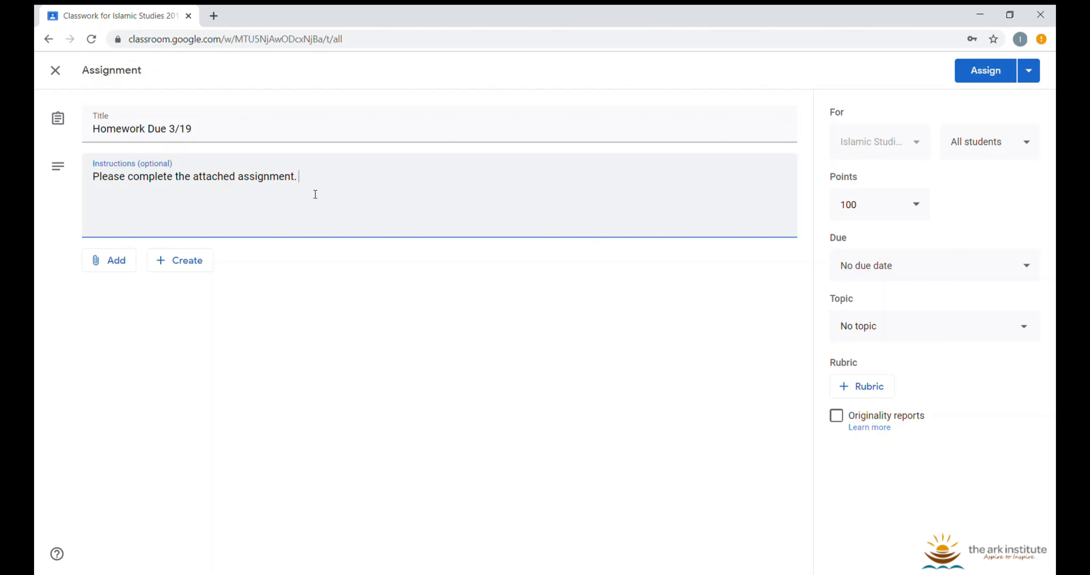
text(It is due tomorrow.)
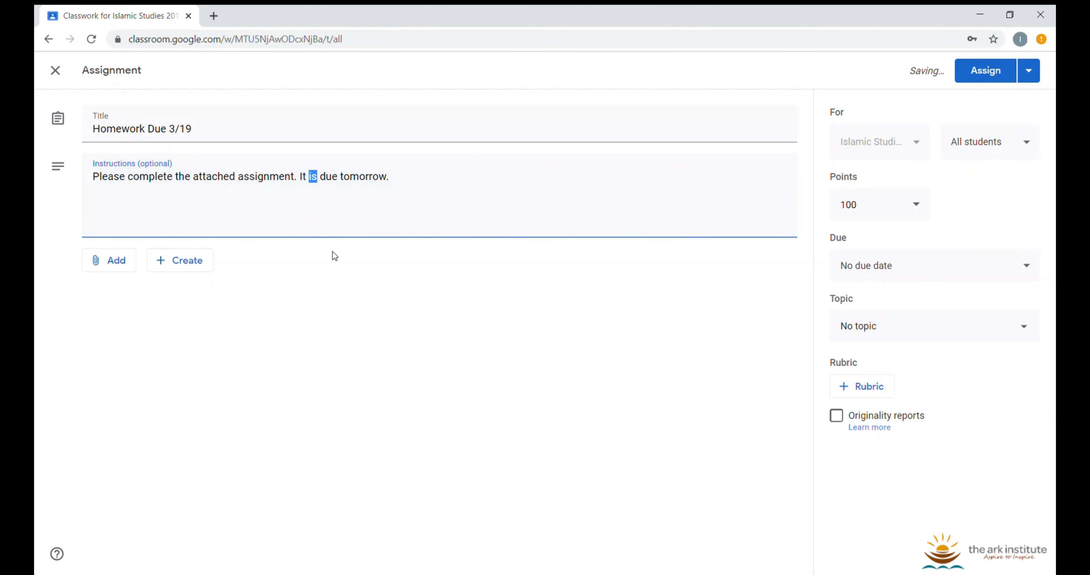
click(357, 256)
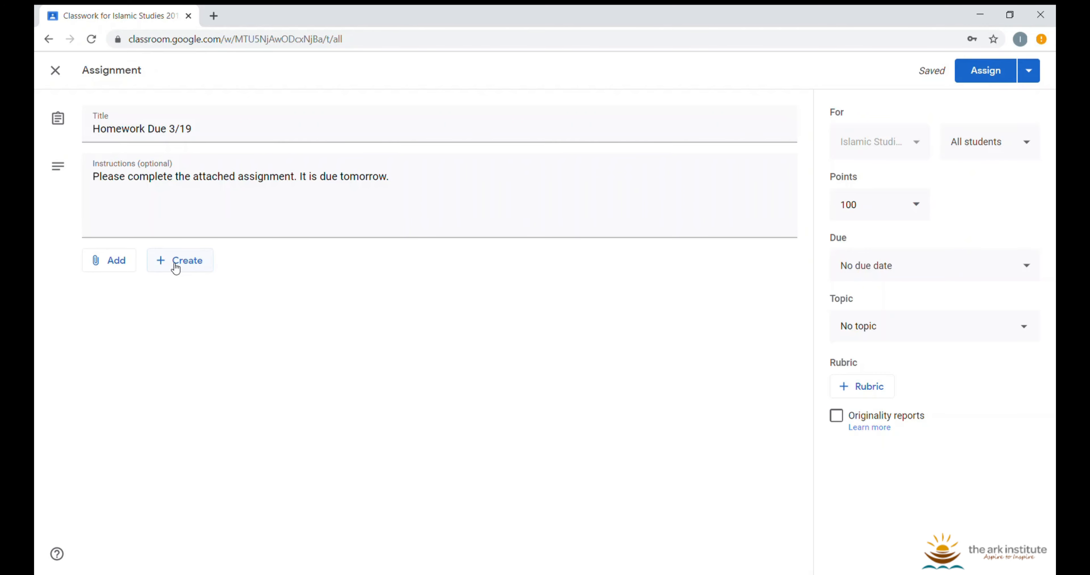
Attach from Google Drive, browsing into the Orlando Teachers shared drive
click(122, 257)
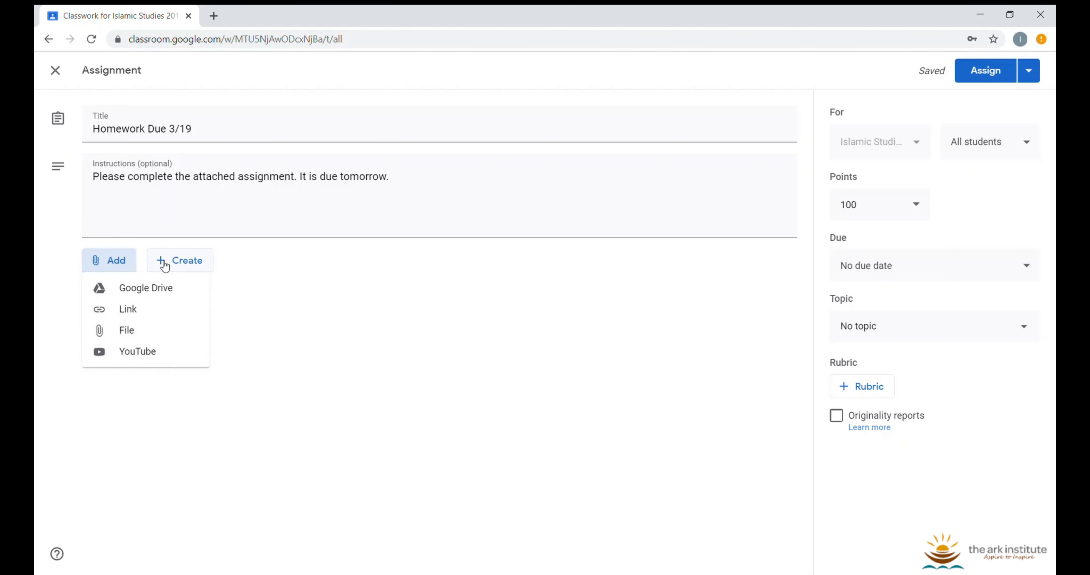
click(164, 292)
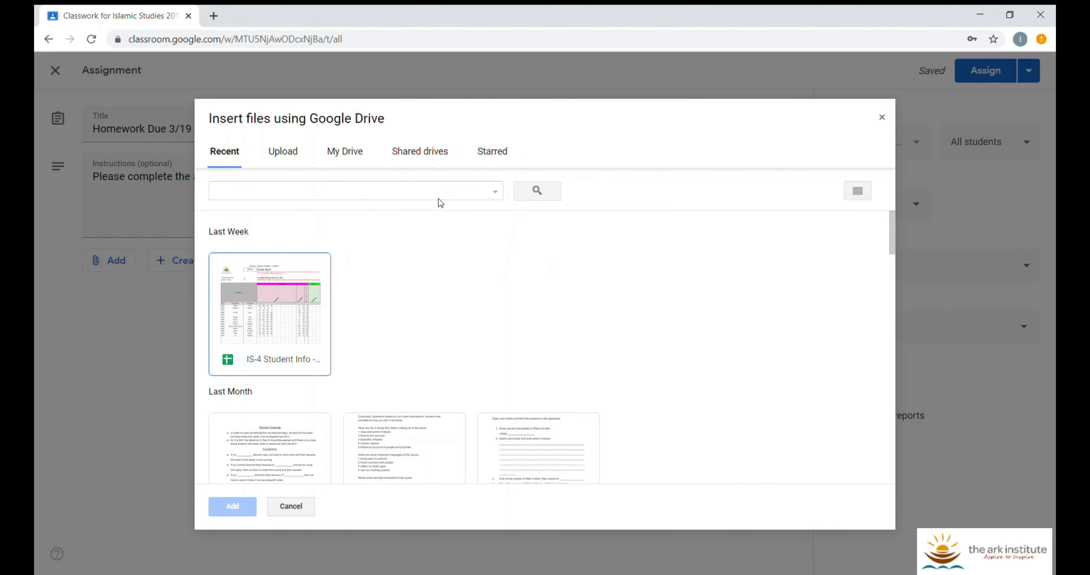
click(283, 163)
click(330, 157)
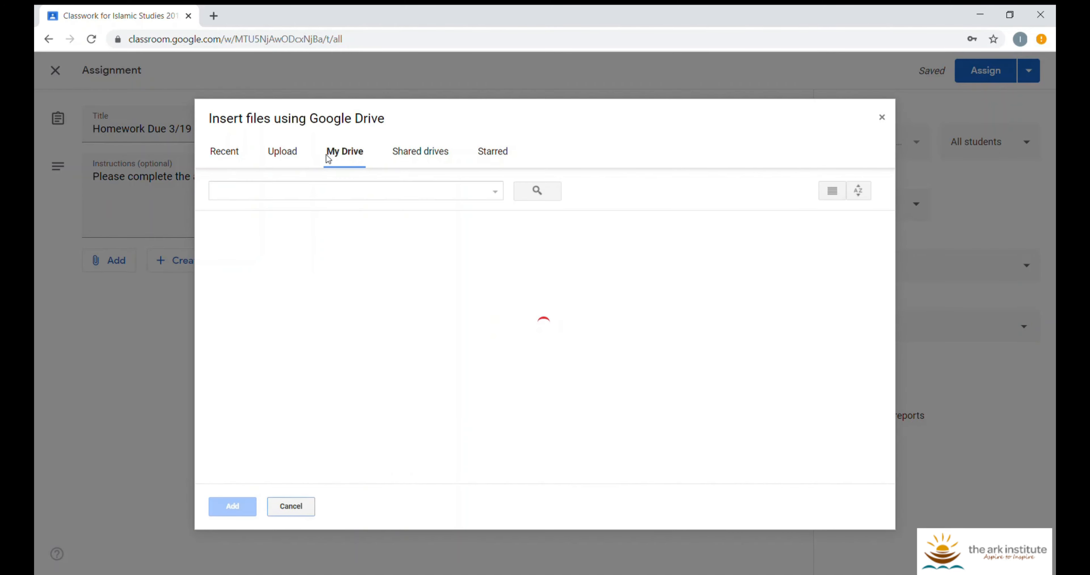
click(408, 152)
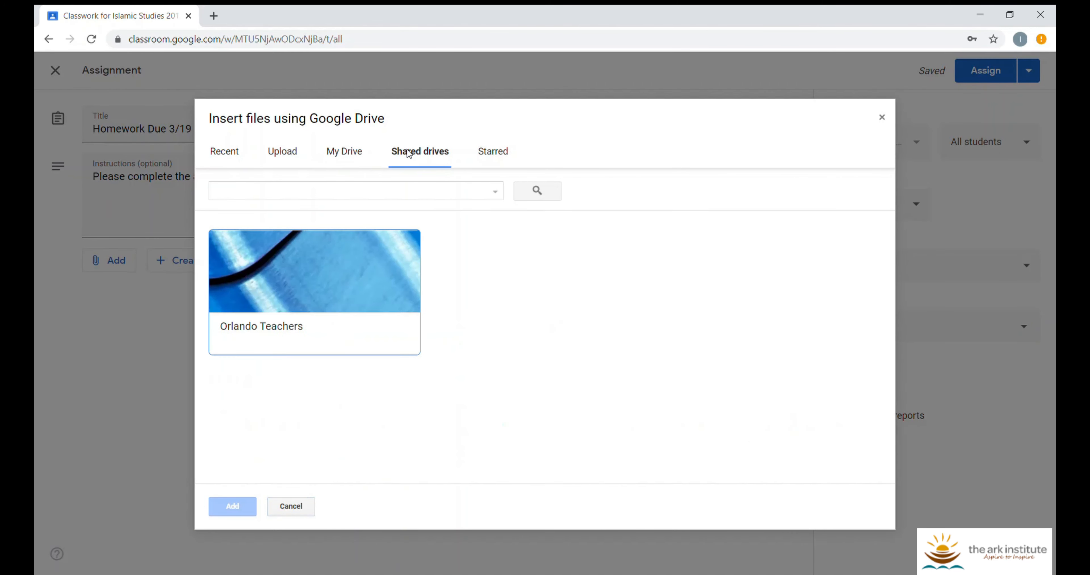
double_click(361, 251)
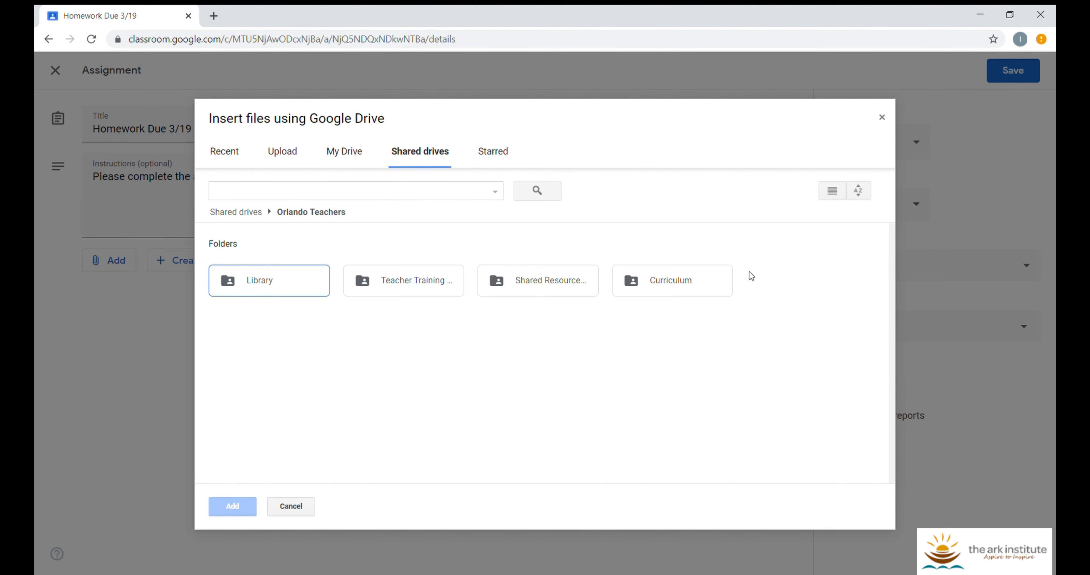
Go through Curriculum > Sessions > Islamic Studies > IS-4 > Course Material and attach the Google Classroom Test Assignment doc
double_click(671, 286)
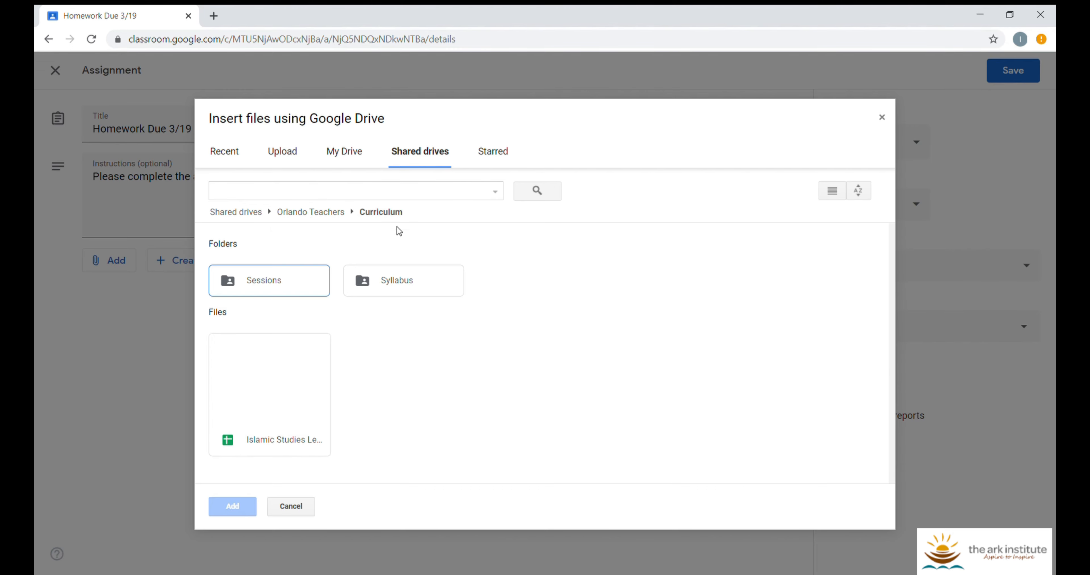
double_click(294, 281)
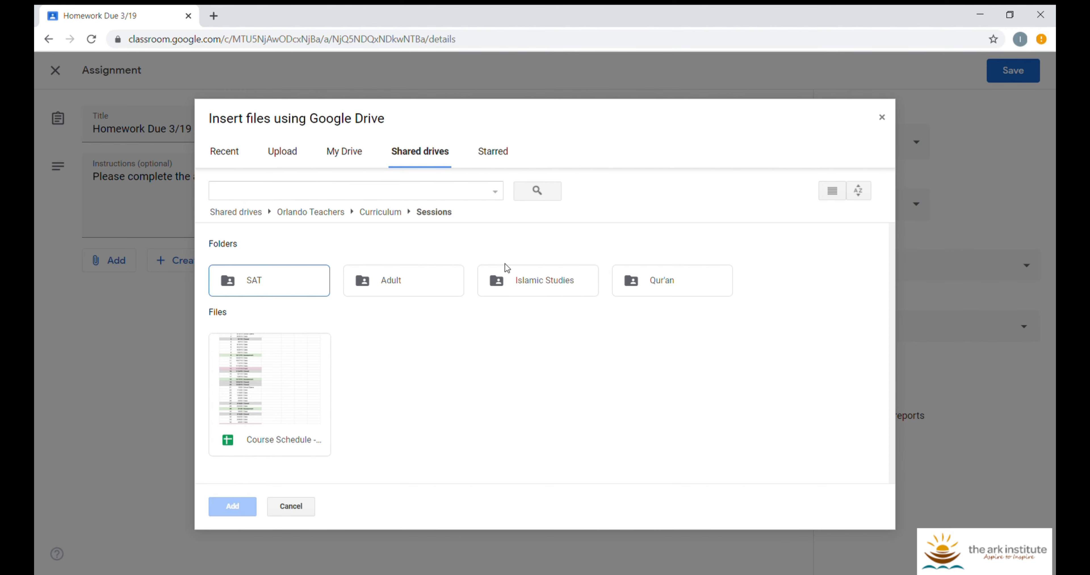
double_click(540, 269)
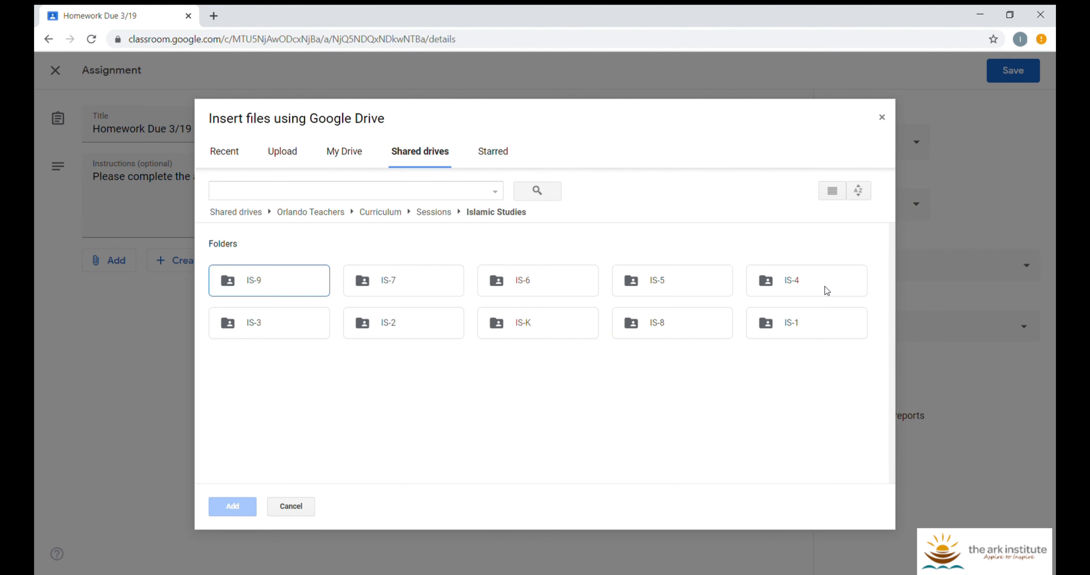
click(813, 284)
double_click(811, 283)
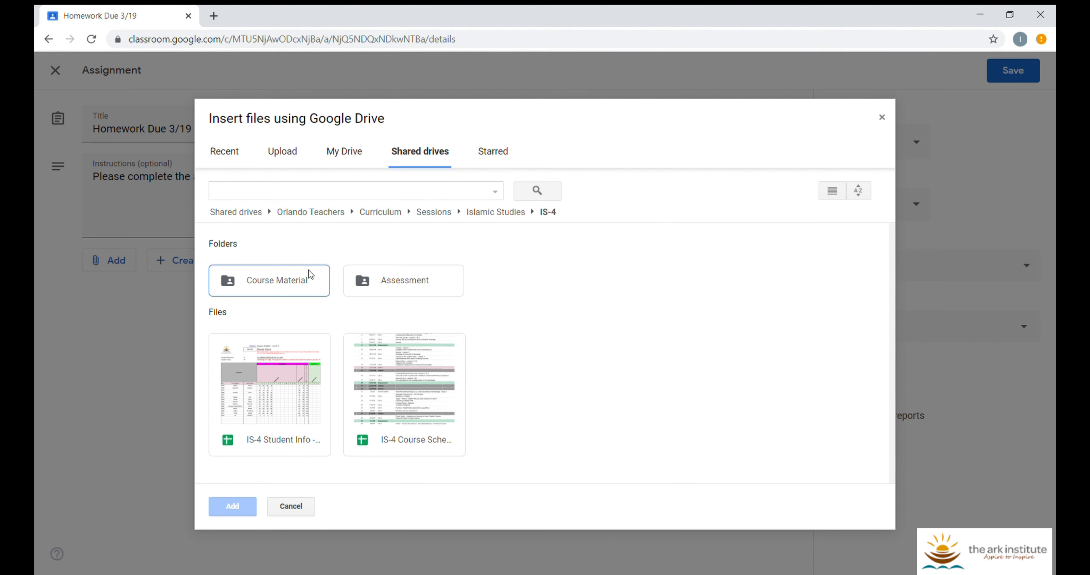
double_click(291, 278)
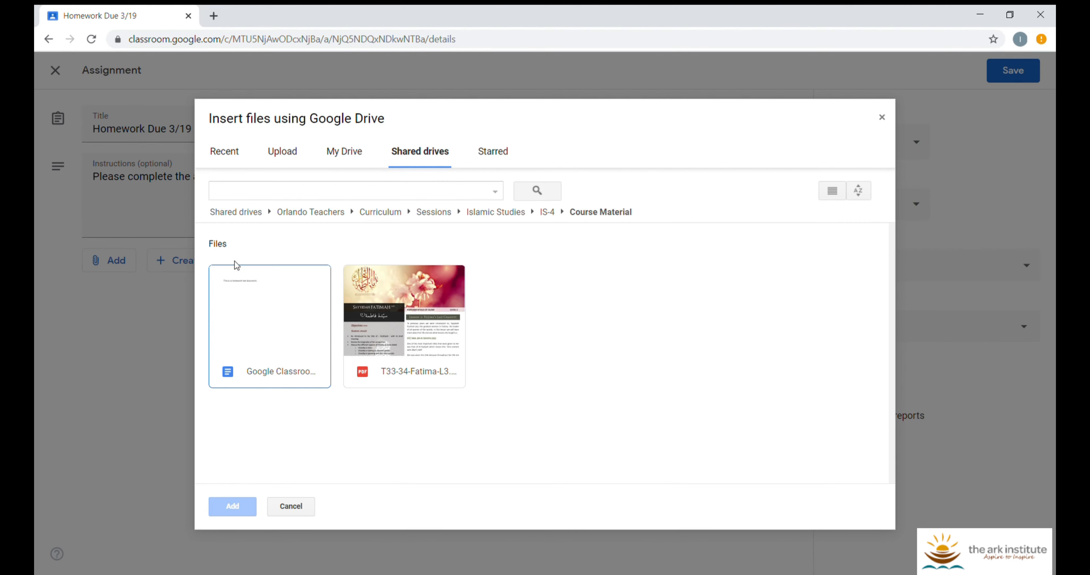
double_click(270, 318)
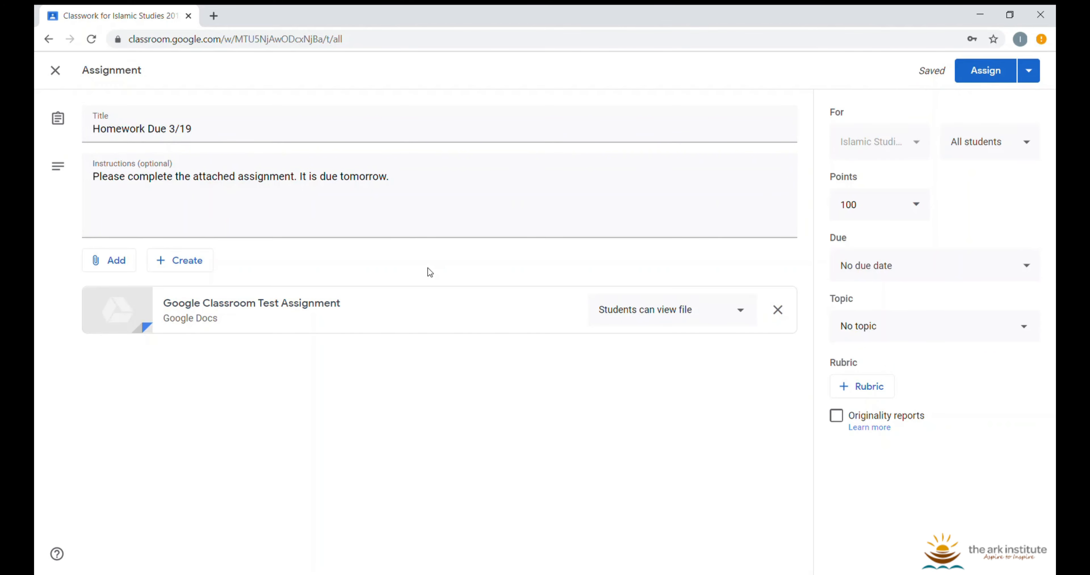
Keep the attached doc as 'Students can view file' and create a new blank Google Doc
click(742, 311)
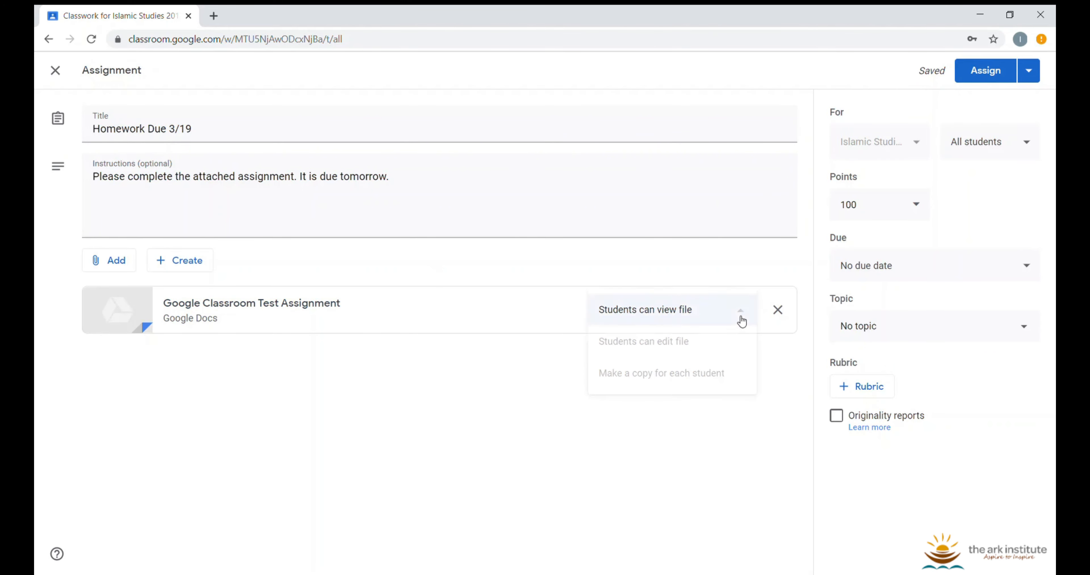
click(741, 320)
click(731, 312)
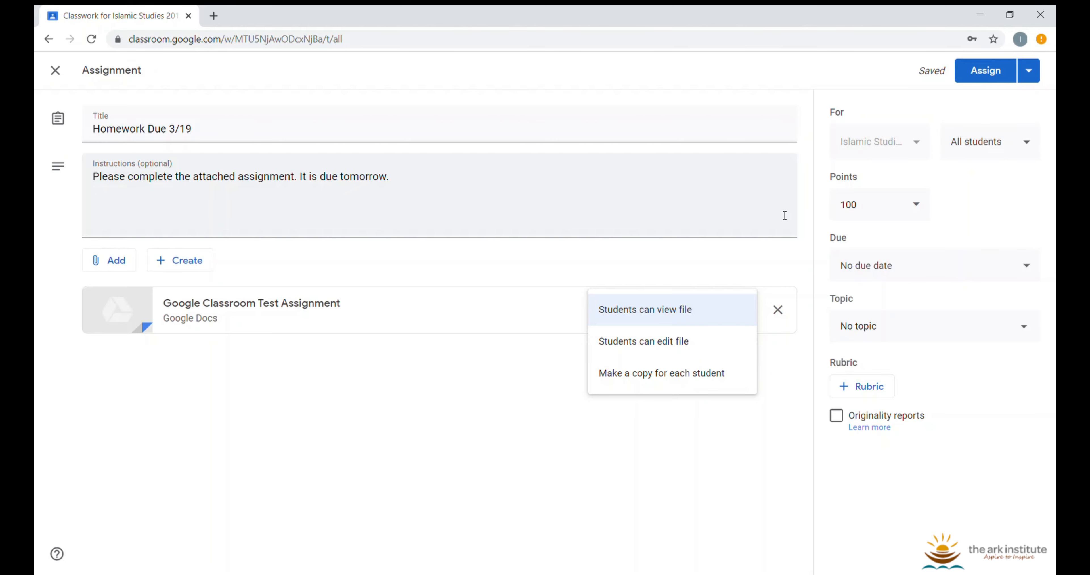
click(740, 271)
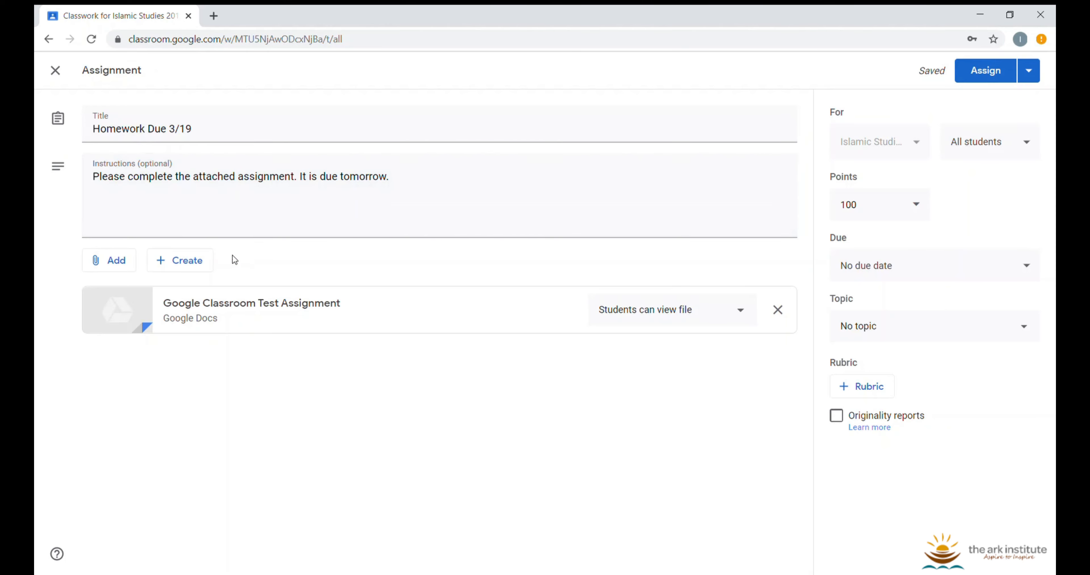
click(210, 269)
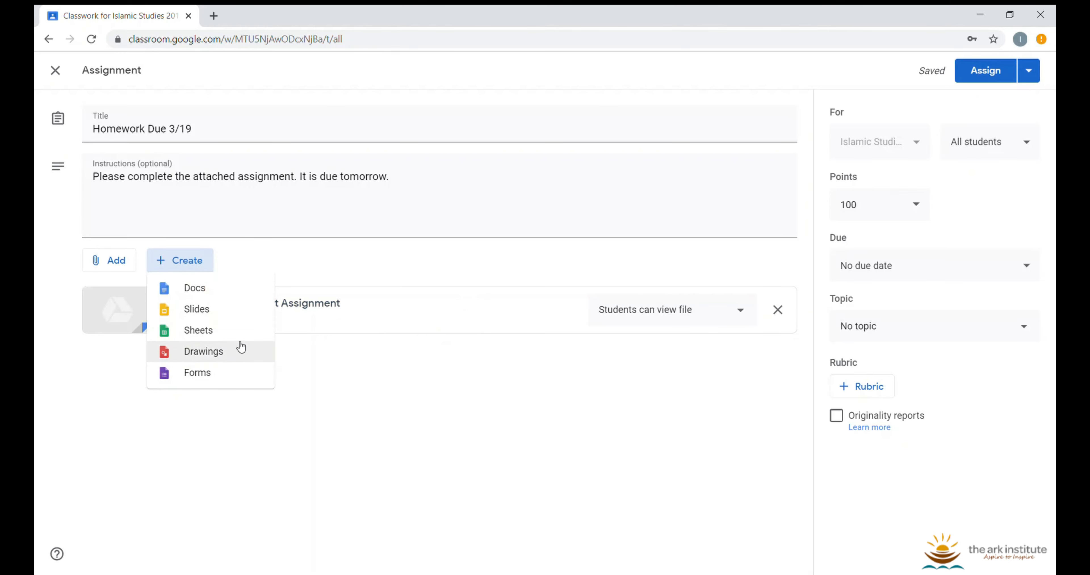
click(233, 296)
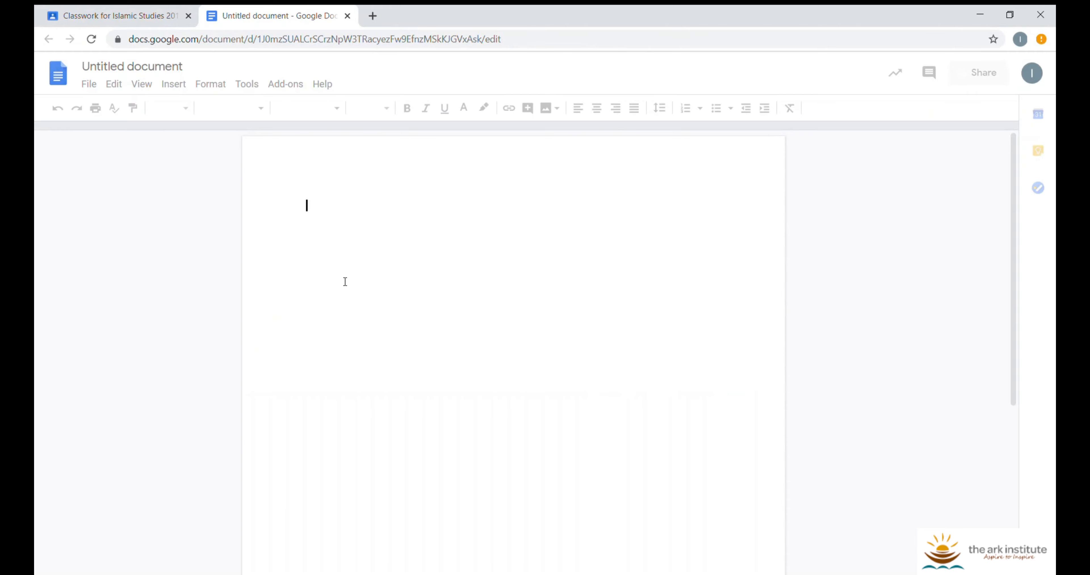
Title the new doc 'Test', write 'This is a test doc.', and close it
click(186, 73)
text(Test)
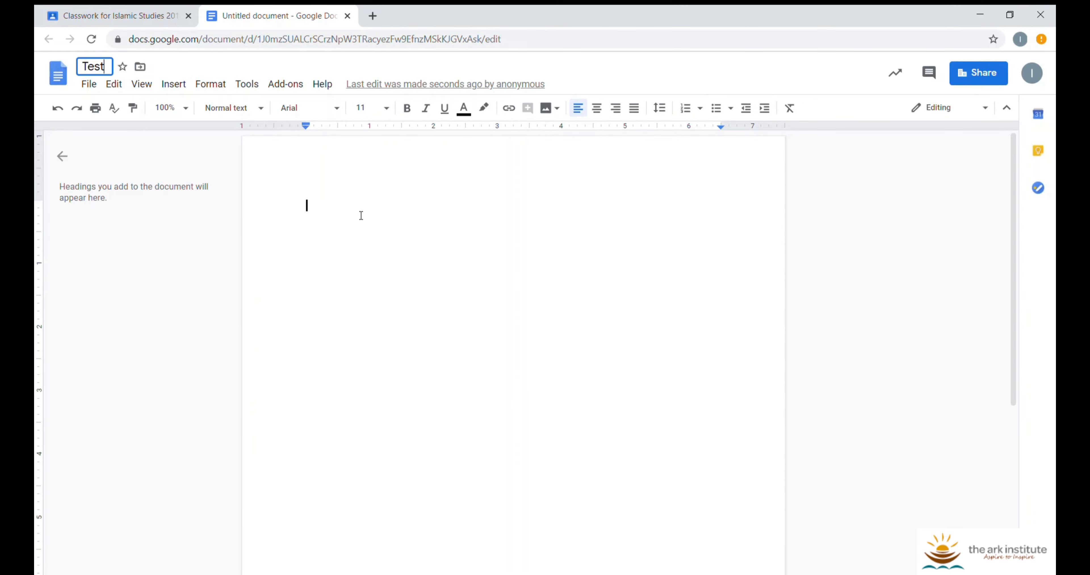
click(361, 216)
text(This is a )
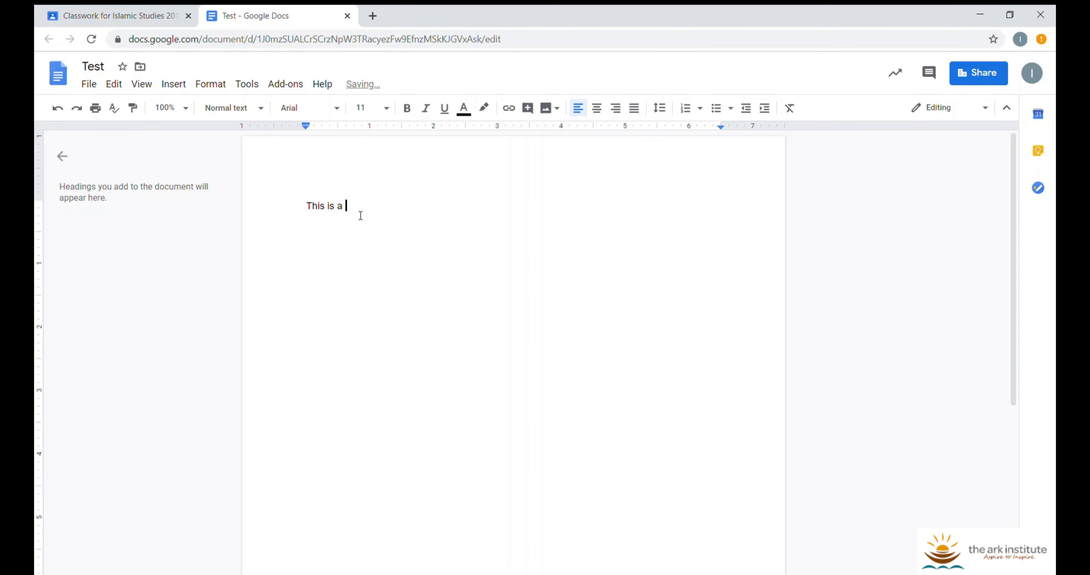
text(test doc.)
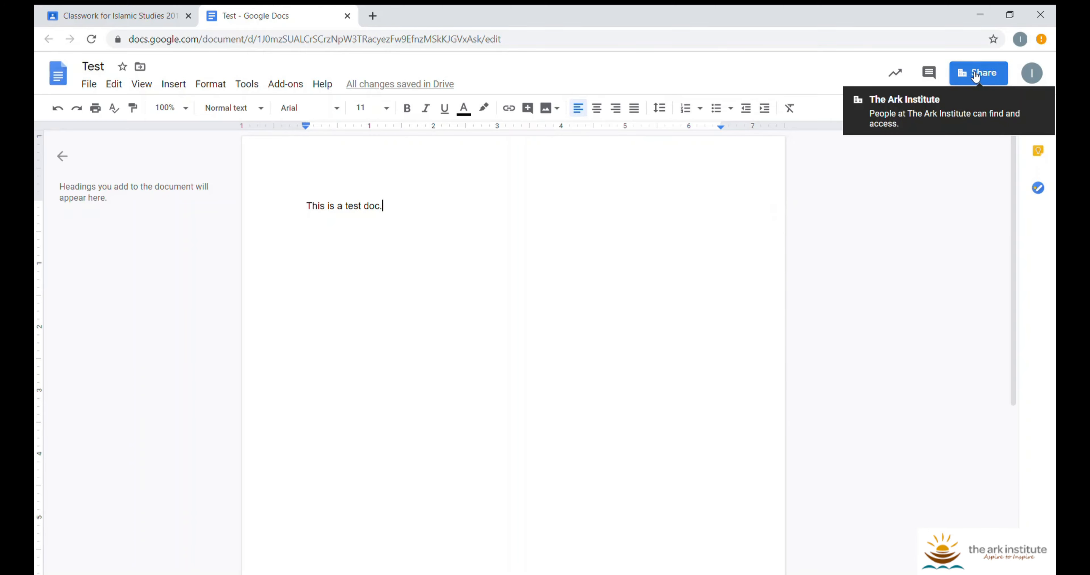
click(348, 16)
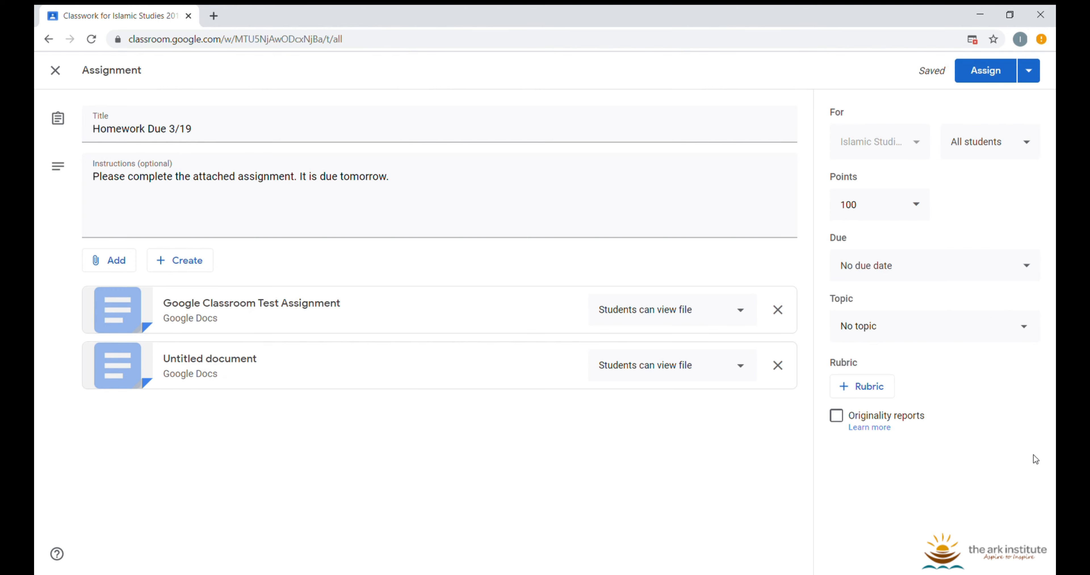
Confirm the assignment goes to All students
click(998, 149)
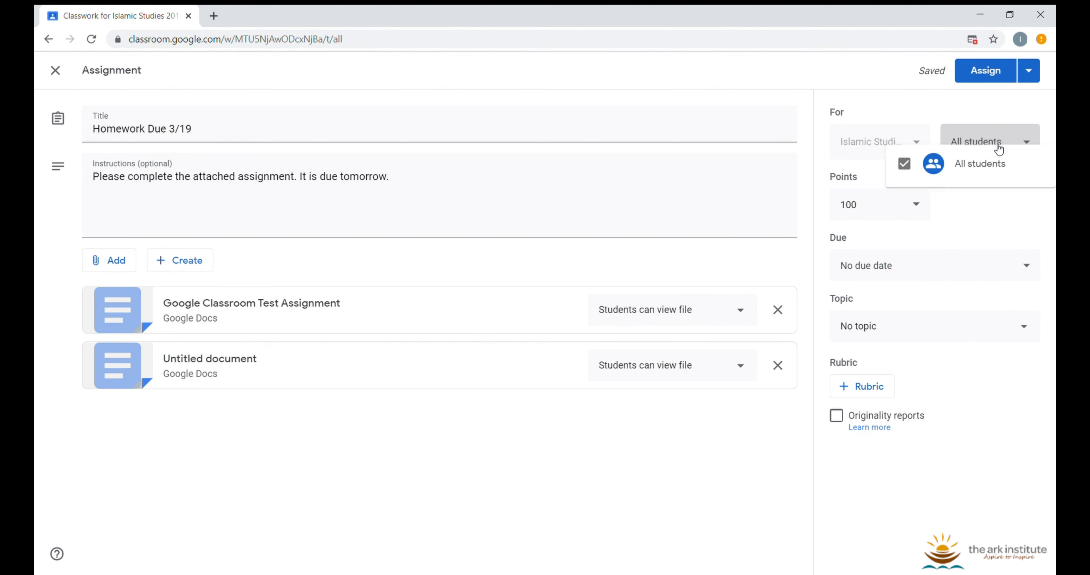
click(999, 150)
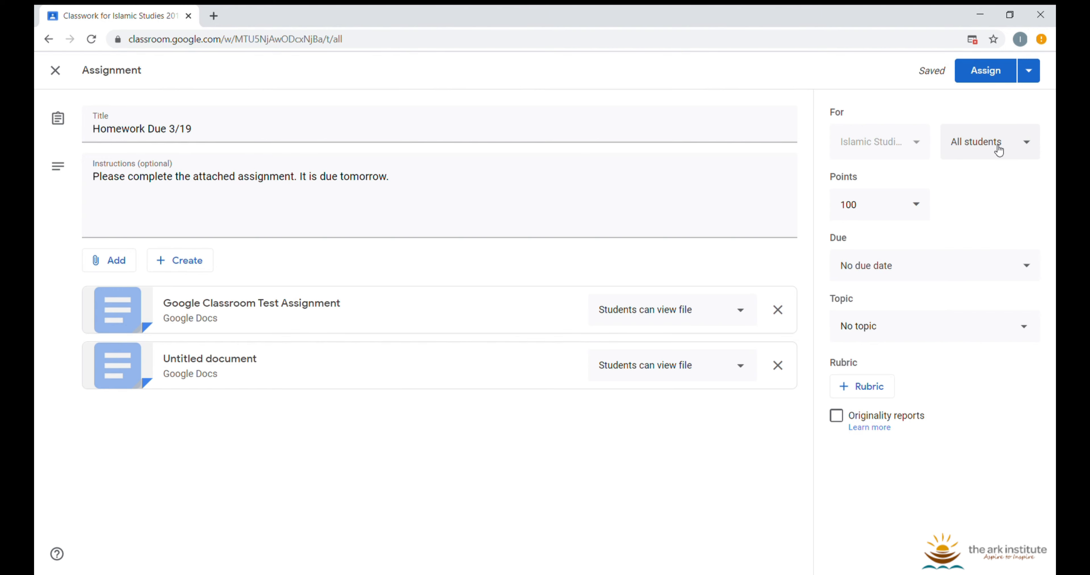
click(999, 150)
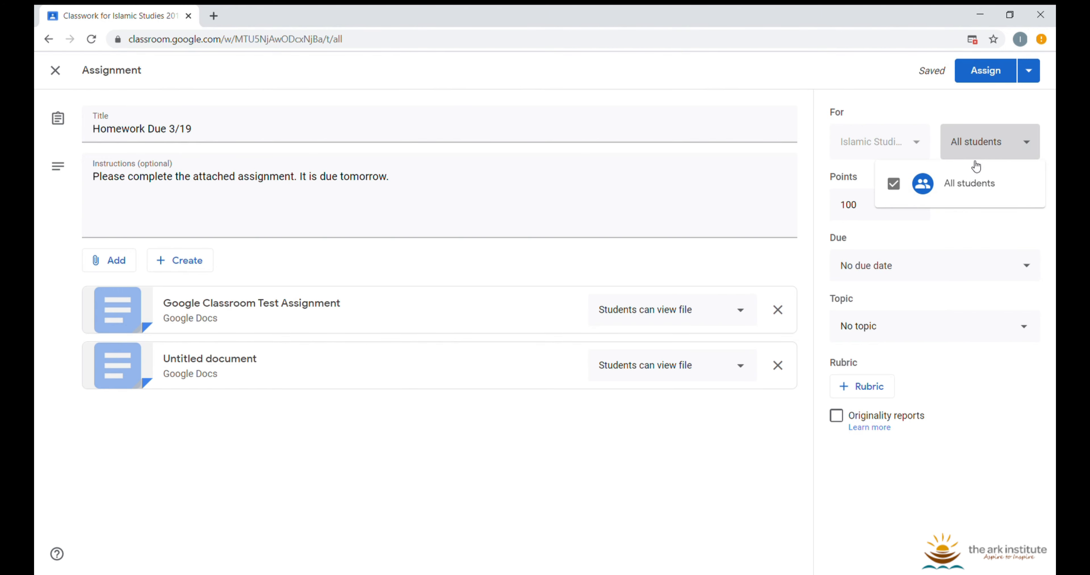
click(962, 213)
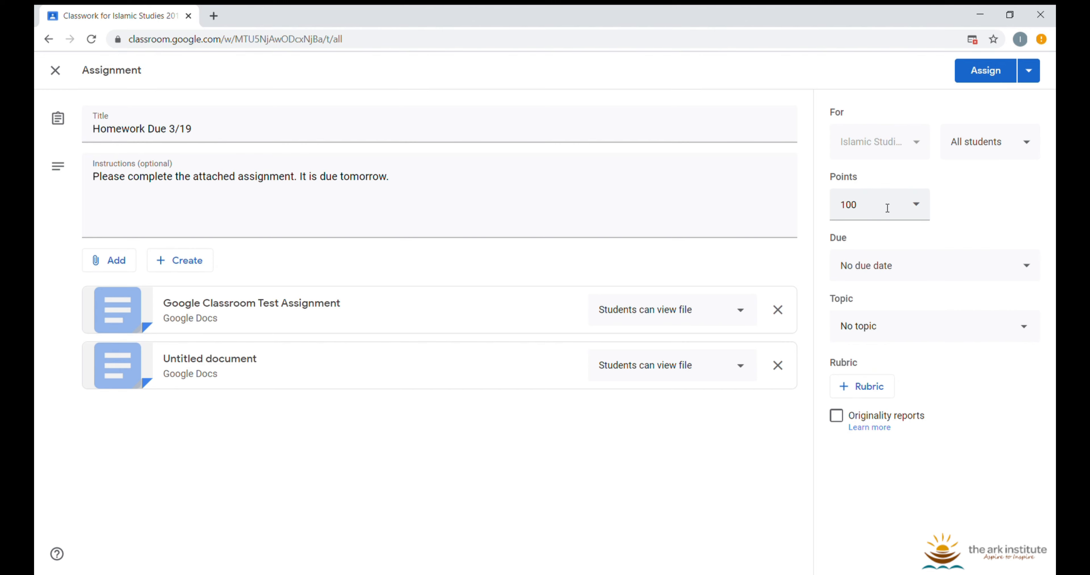
Try changing the point value to 20, then to 1
click(924, 207)
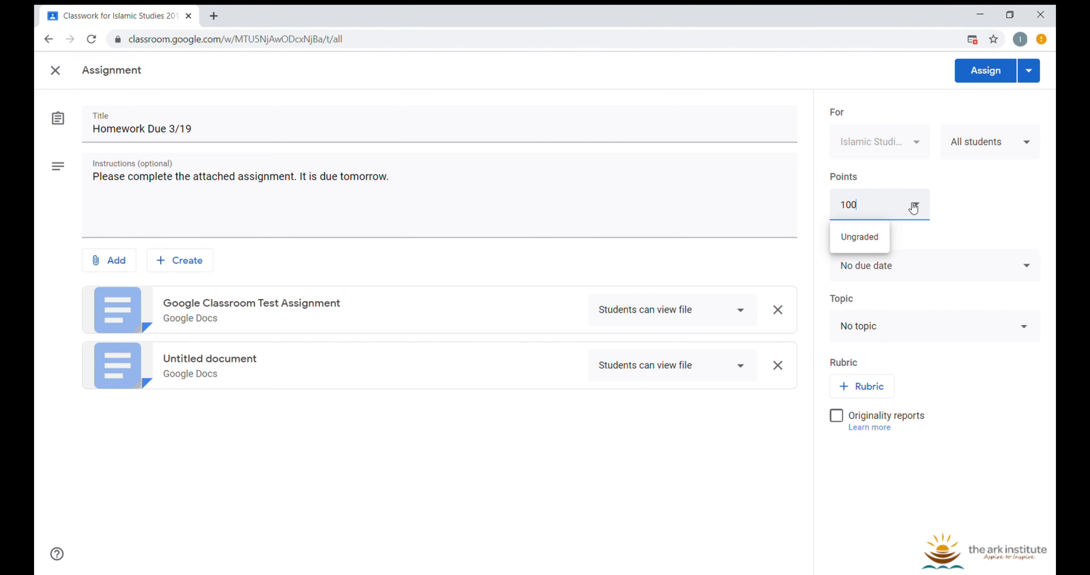
click(967, 179)
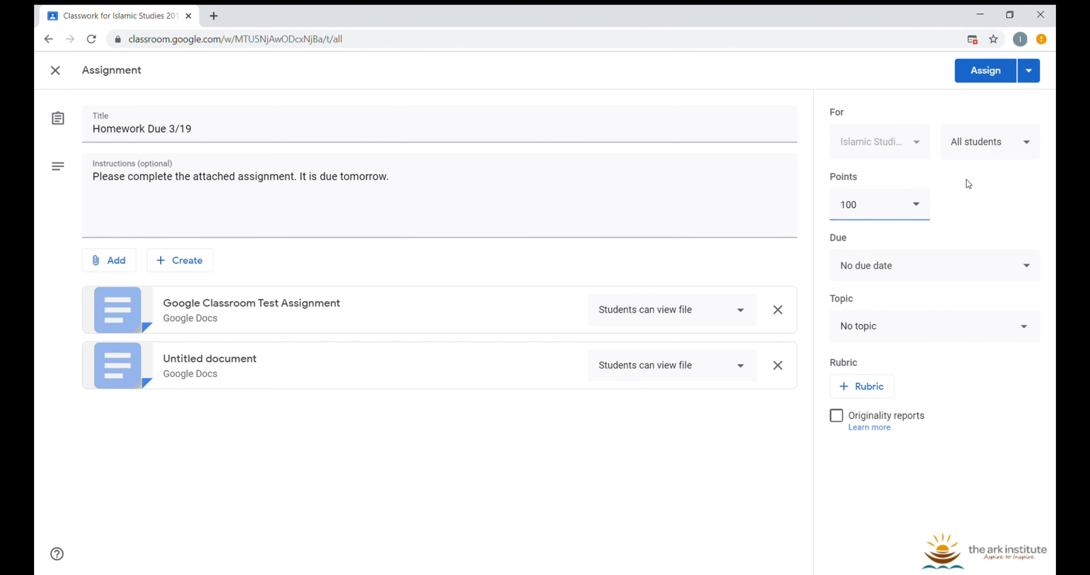
double_click(899, 205)
text(20)
double_click(899, 205)
text(1)
click(966, 176)
click(893, 207)
click(954, 197)
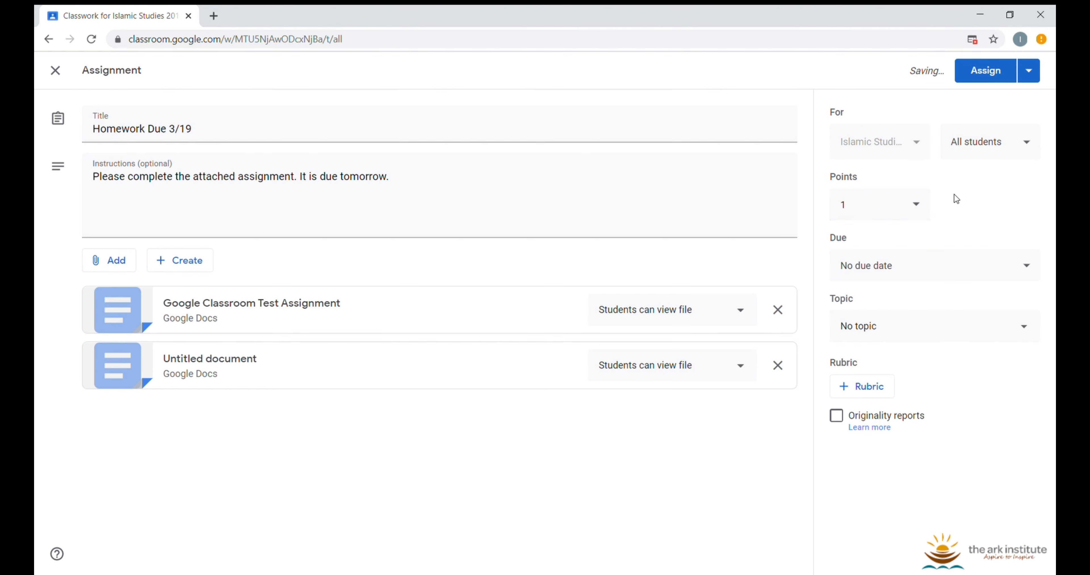
Try Ungraded, then set the assignment back to 100 points
click(878, 206)
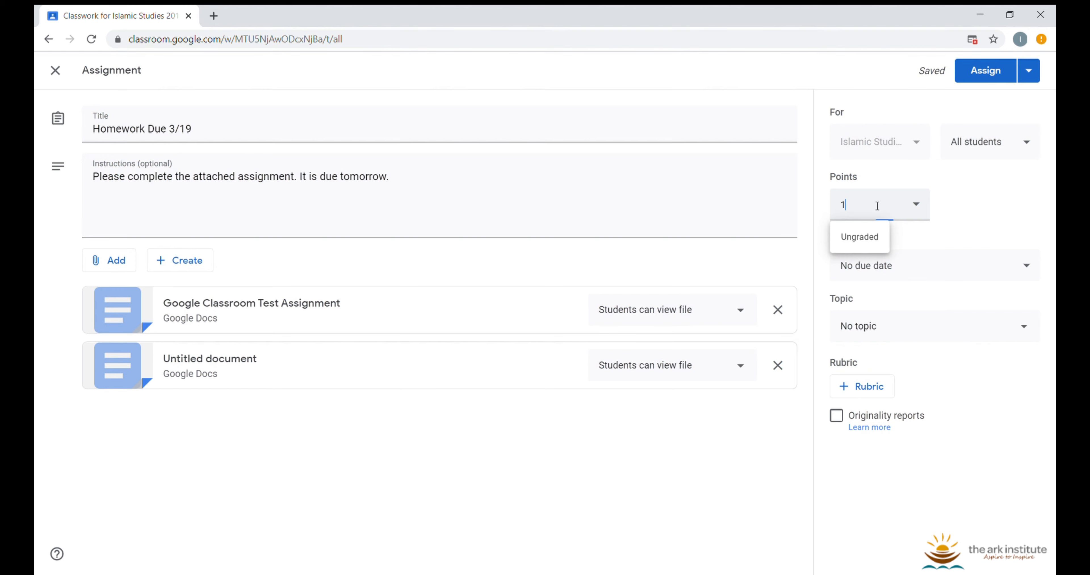
click(859, 239)
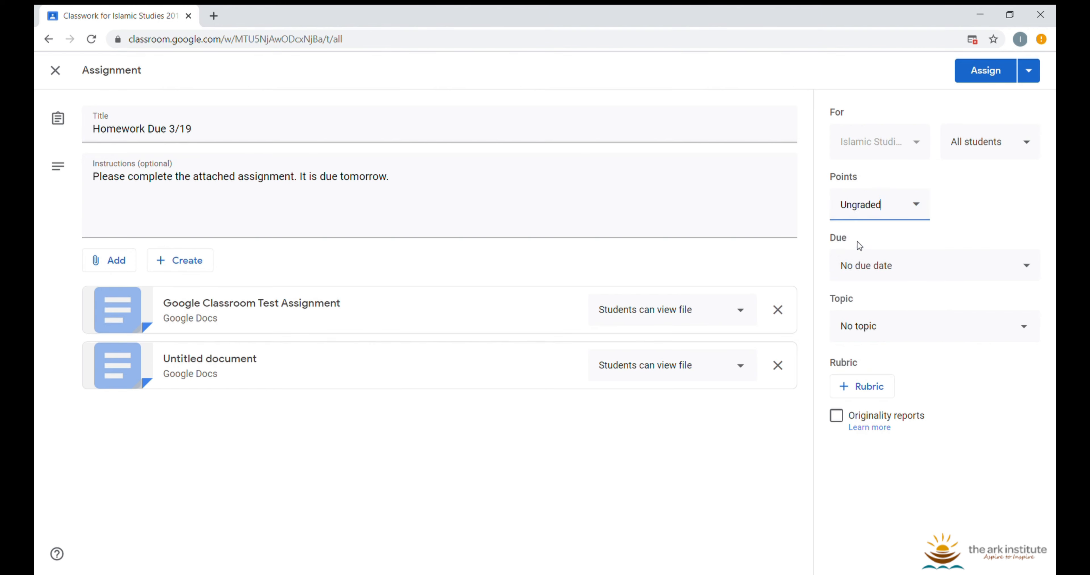
click(990, 214)
click(872, 208)
text(100)
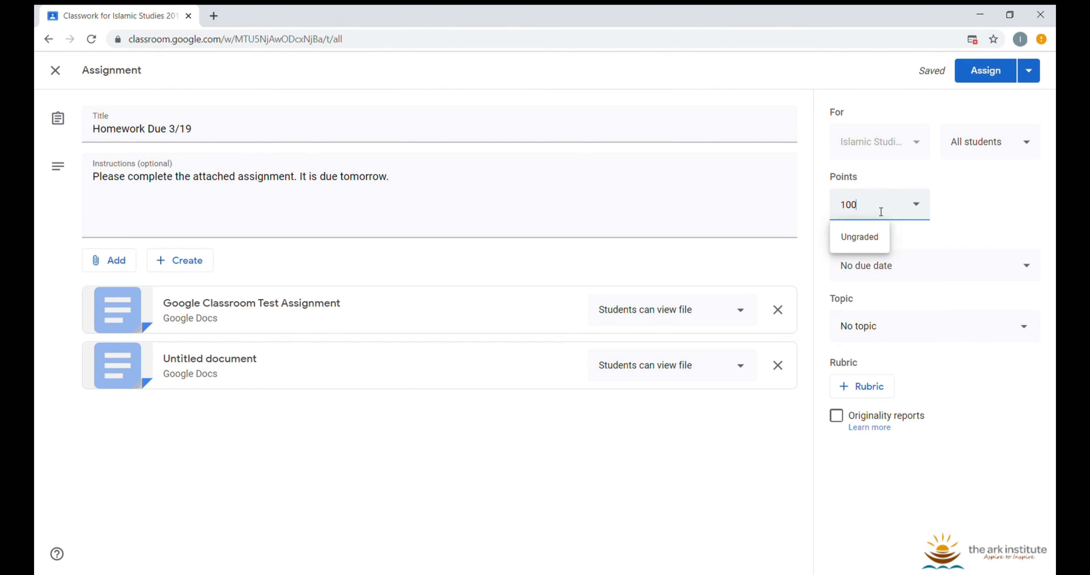
click(1012, 196)
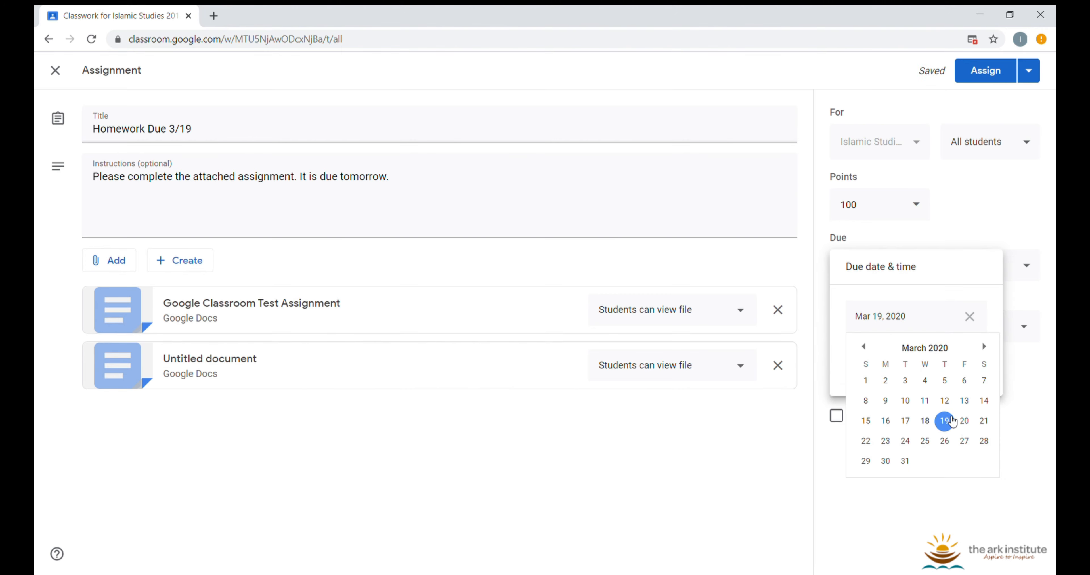
Set the due date to March 19, 2020 at 2:30 PM
click(944, 421)
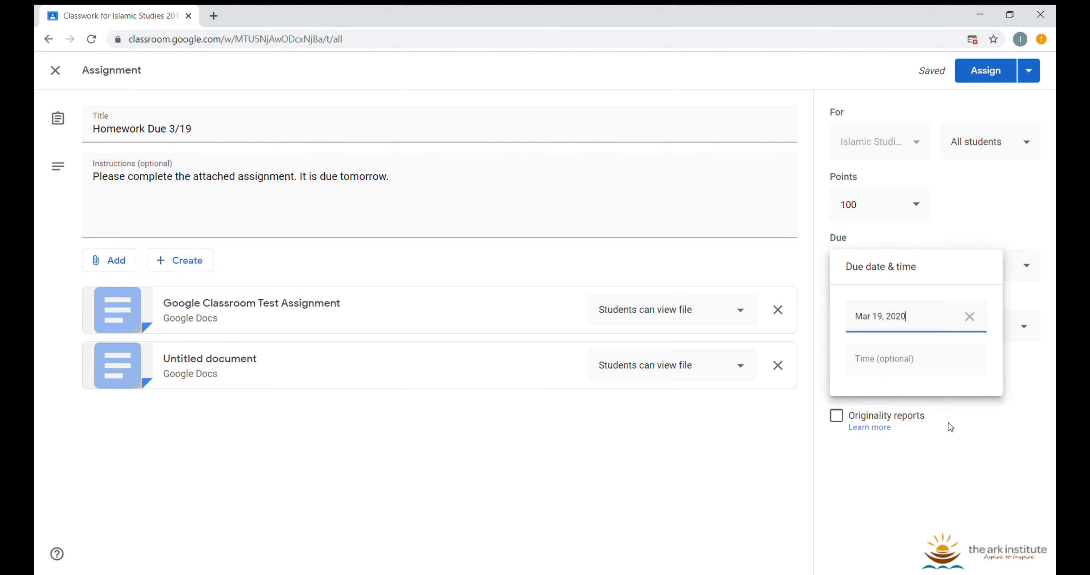
click(898, 363)
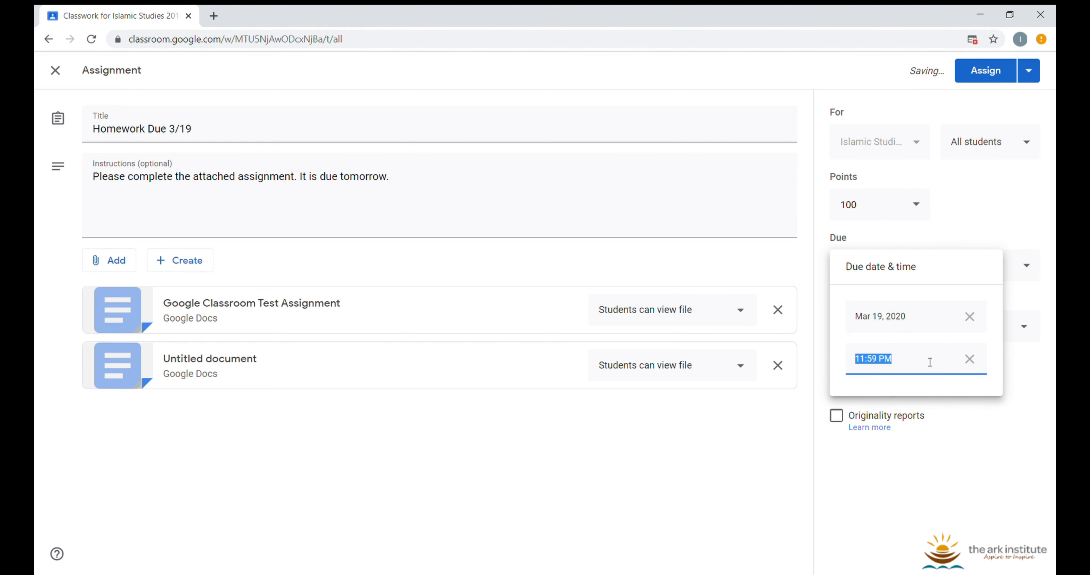
text(2:)
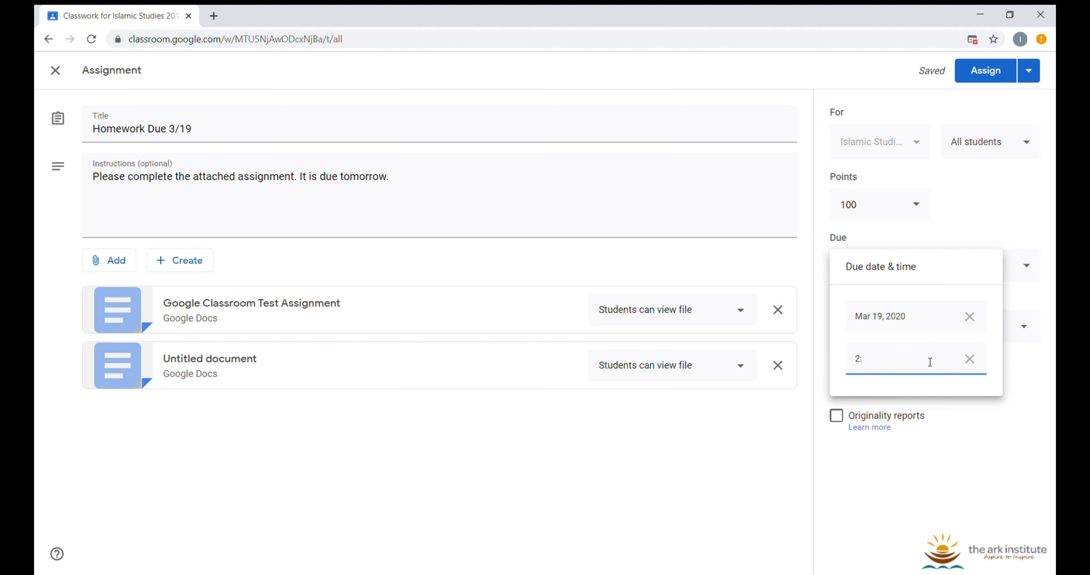
text(30)
click(929, 341)
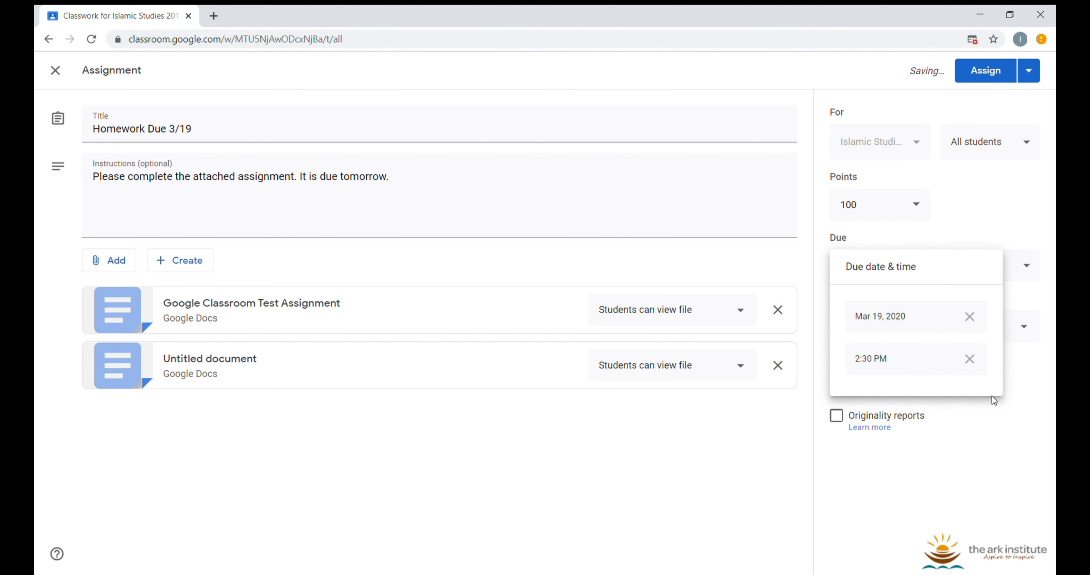
click(1022, 375)
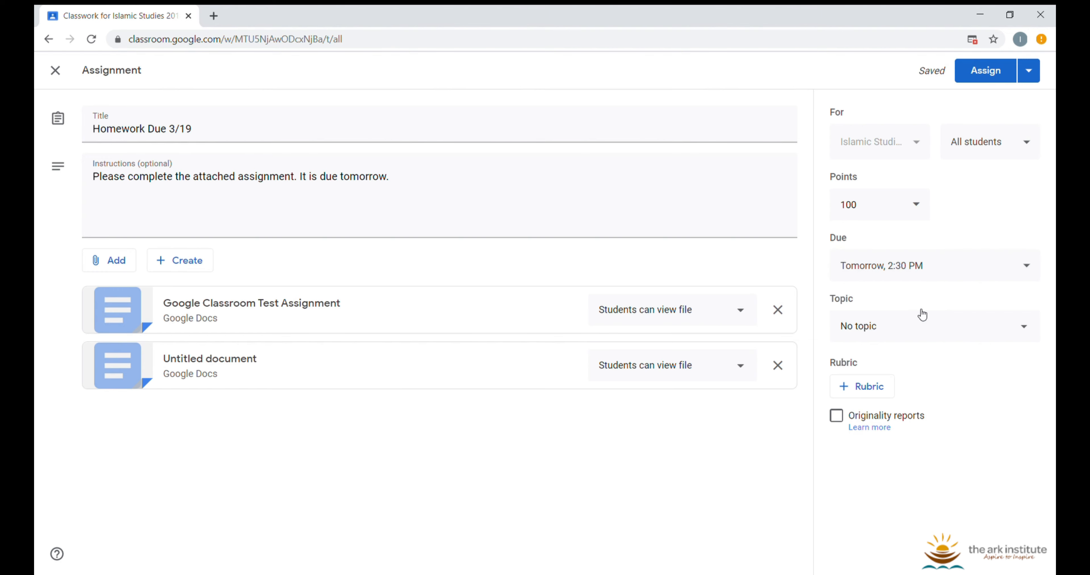
click(902, 337)
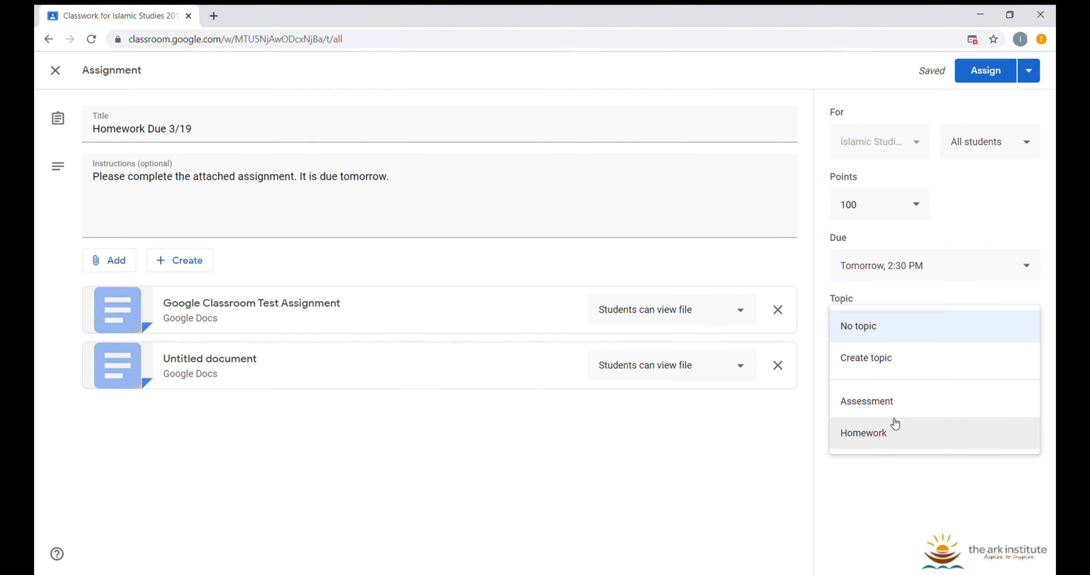
Choose the Homework topic, then create a new blank rubric from the Rubric menu
click(894, 436)
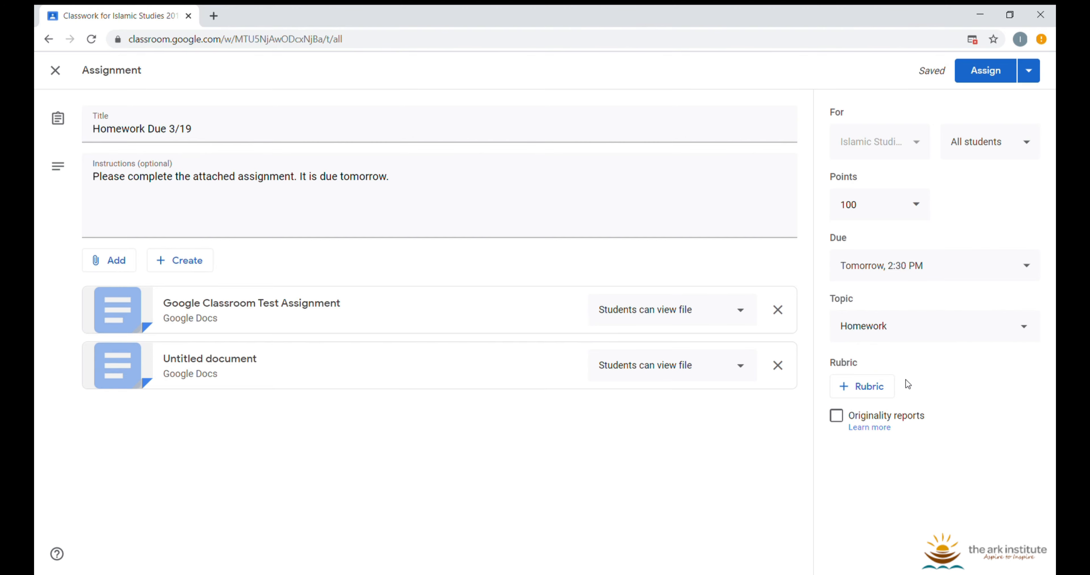
click(864, 387)
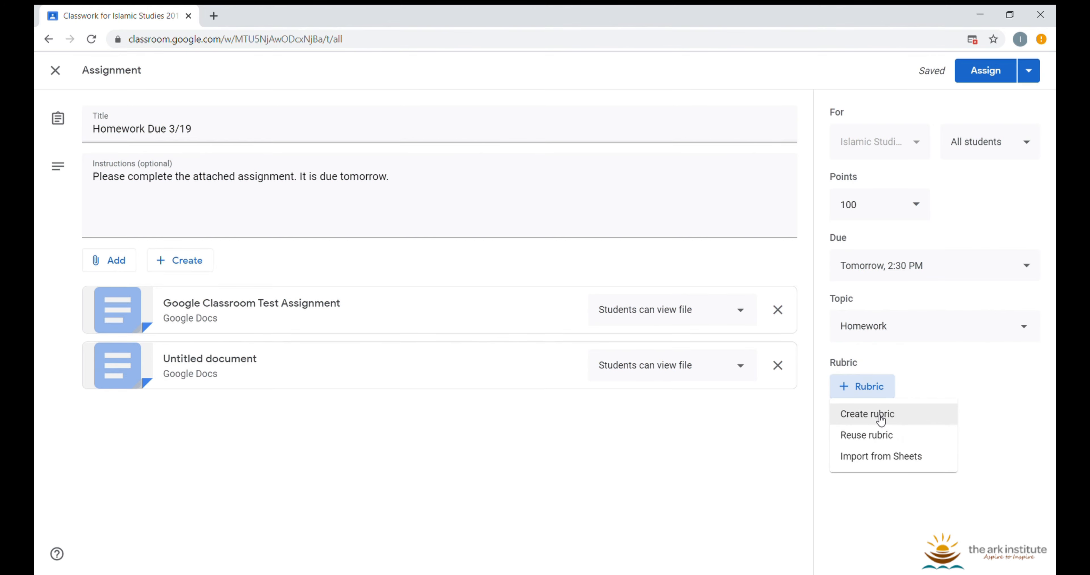
click(881, 419)
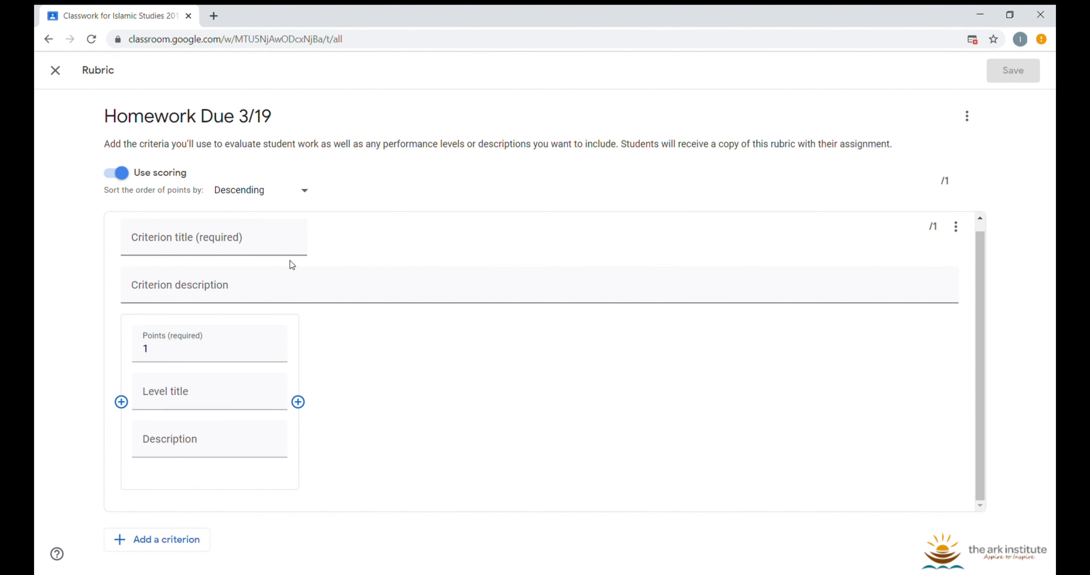
Close the blank rubric editor without saving it
click(64, 76)
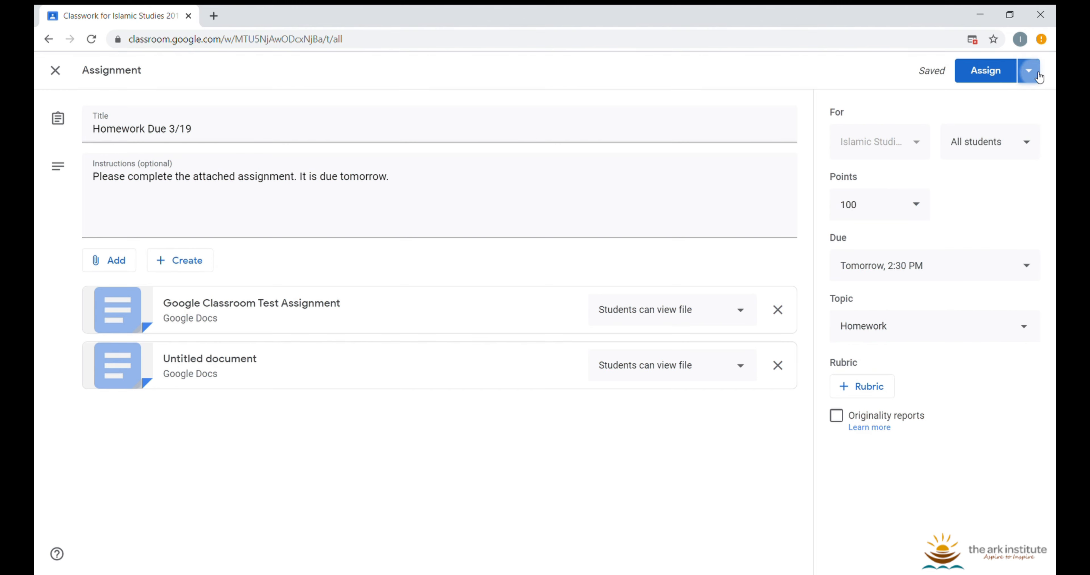
Assign Homework Due 3/19 to students immediately and confirm the assignment
click(1029, 70)
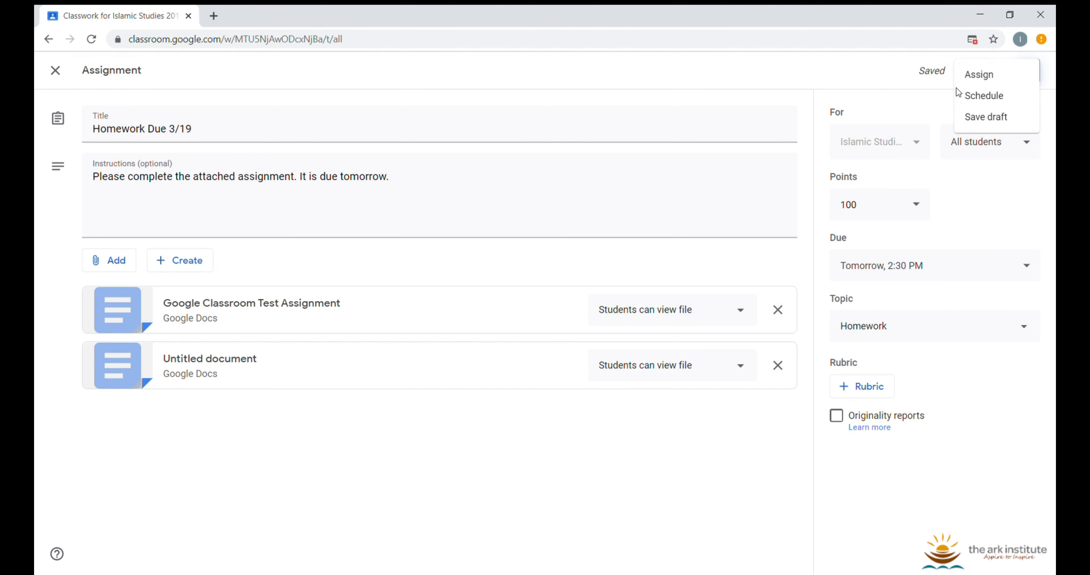
click(782, 90)
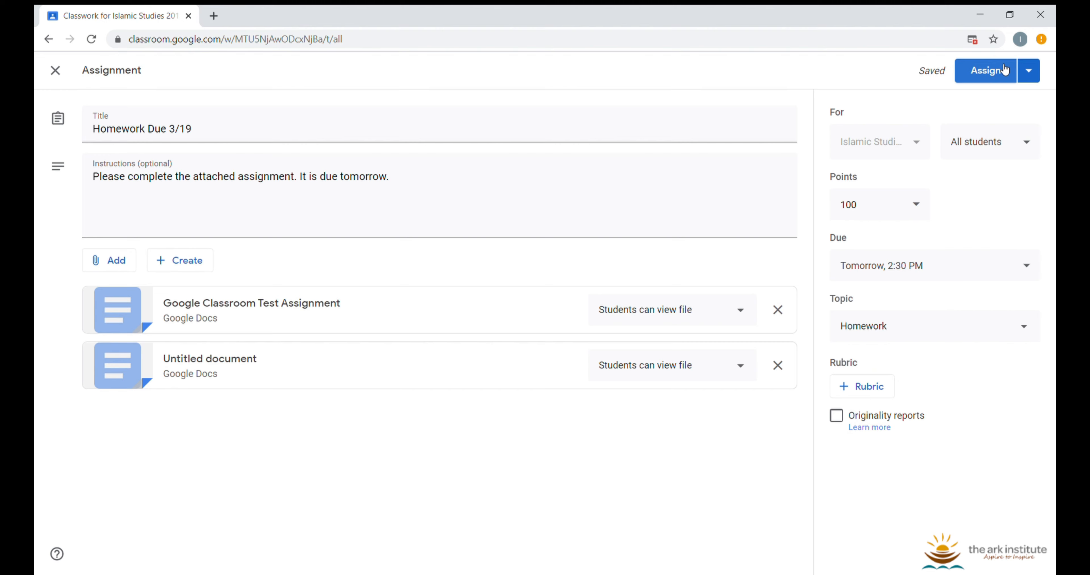
click(1028, 70)
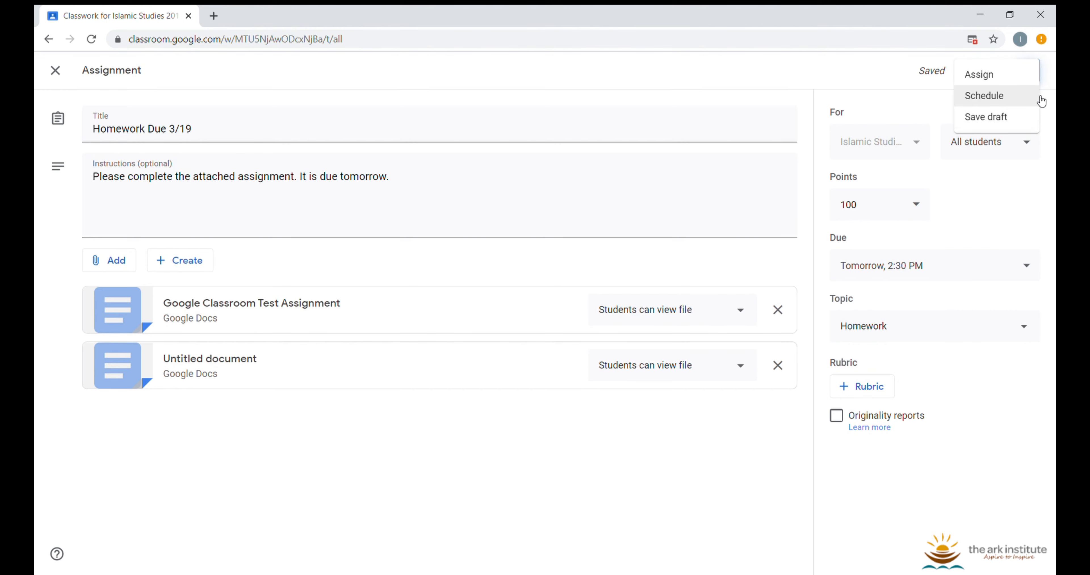
click(1028, 77)
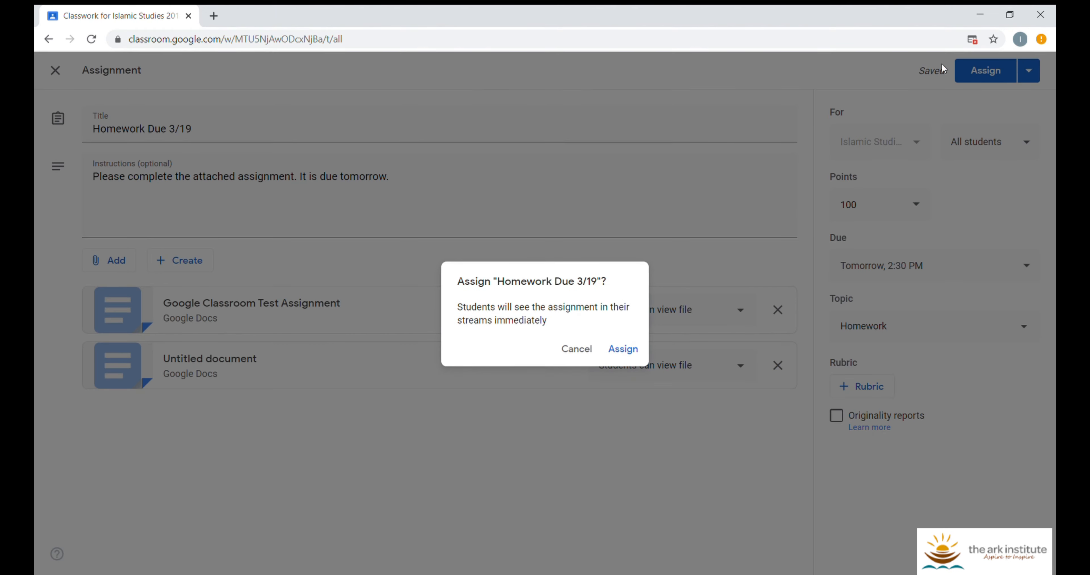
click(633, 351)
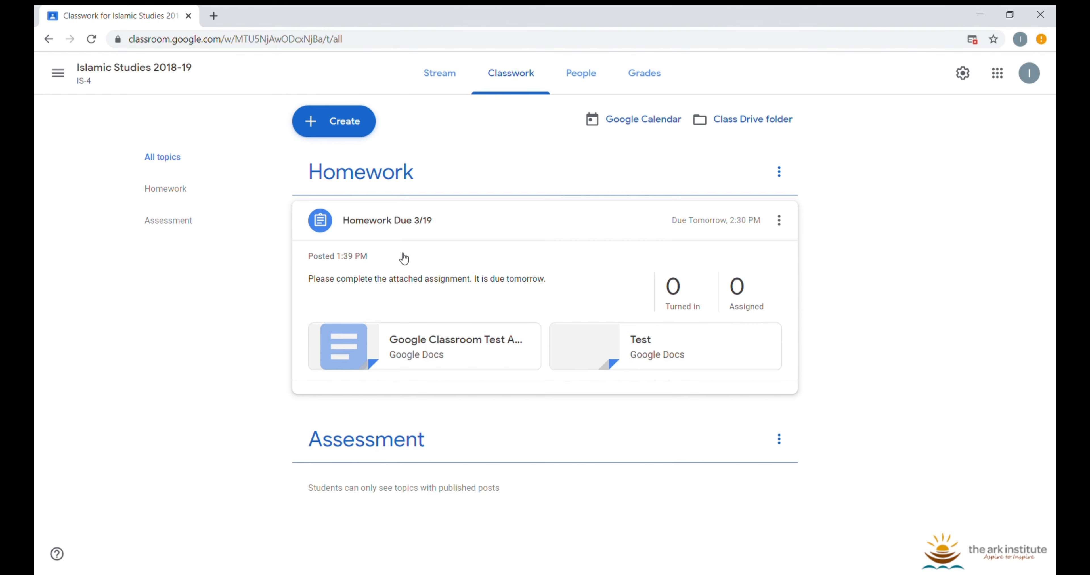
Expand the Homework Due 3/19 post and view its Instructions page
click(409, 220)
click(424, 222)
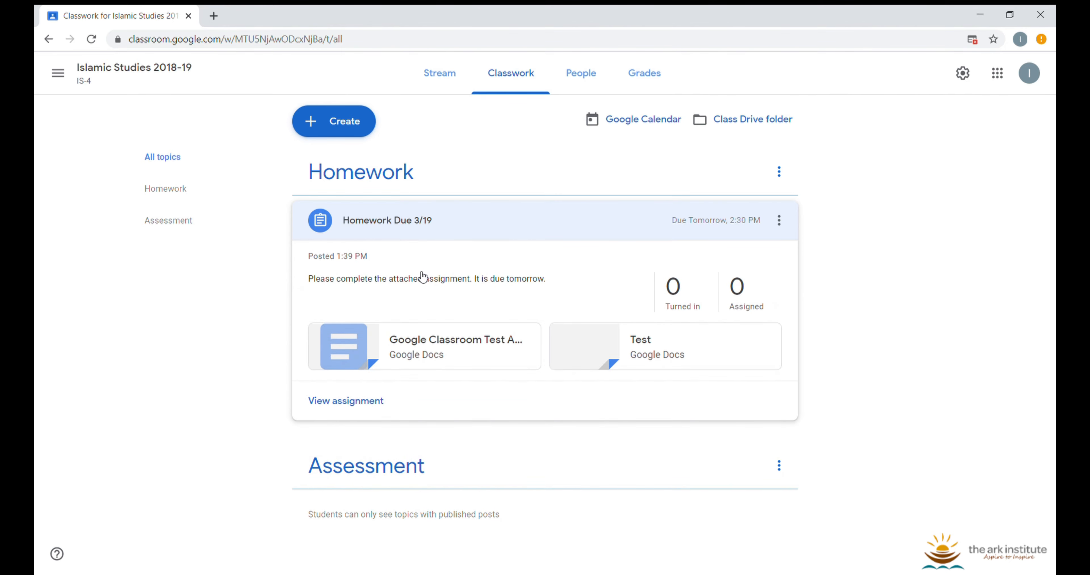
click(380, 406)
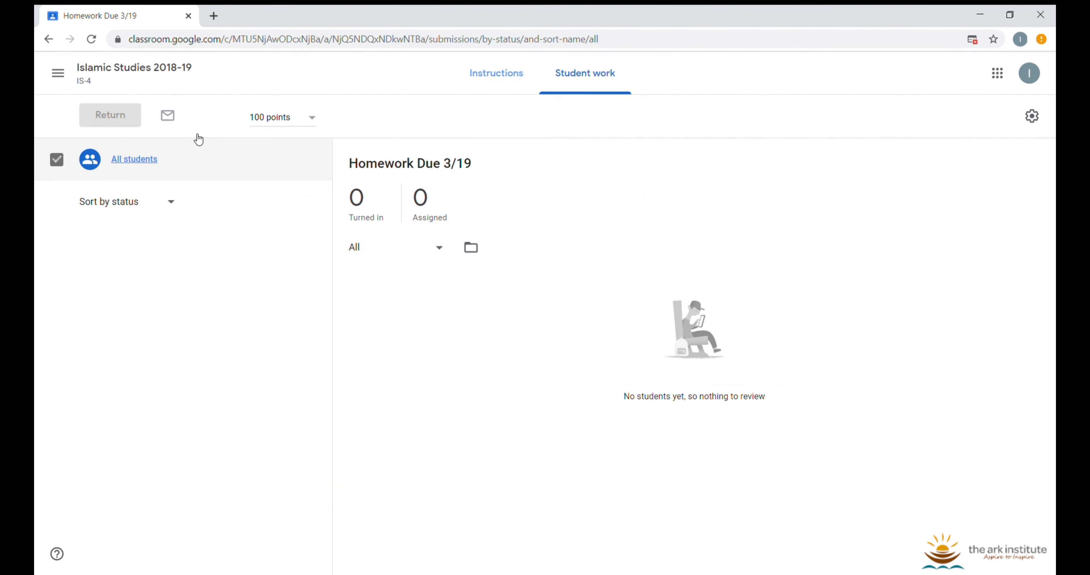
click(522, 85)
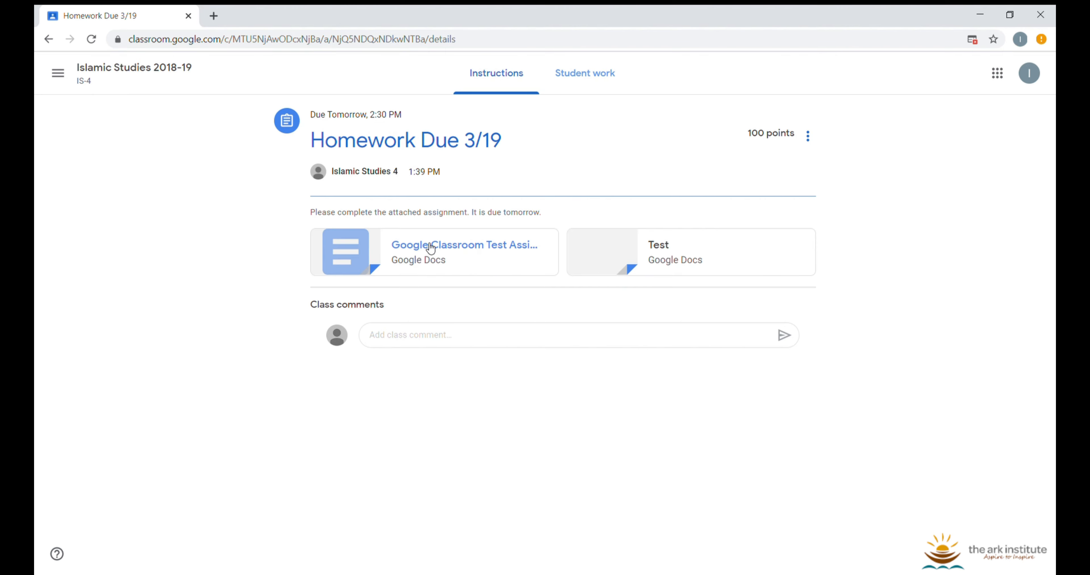
Post 'If you need help, please let me know' as a class comment
click(488, 344)
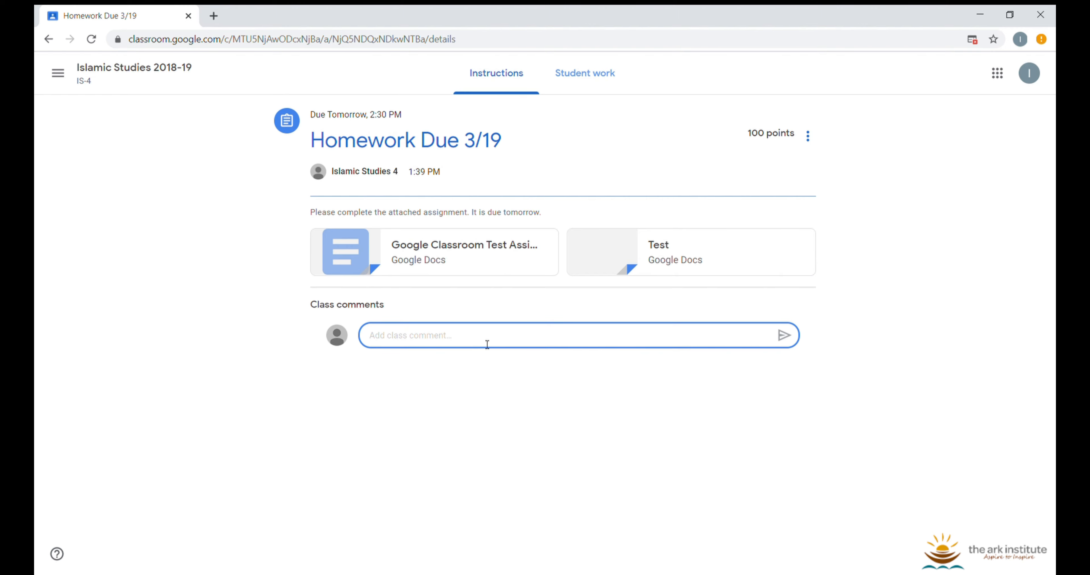
text(If you need help, please let me know)
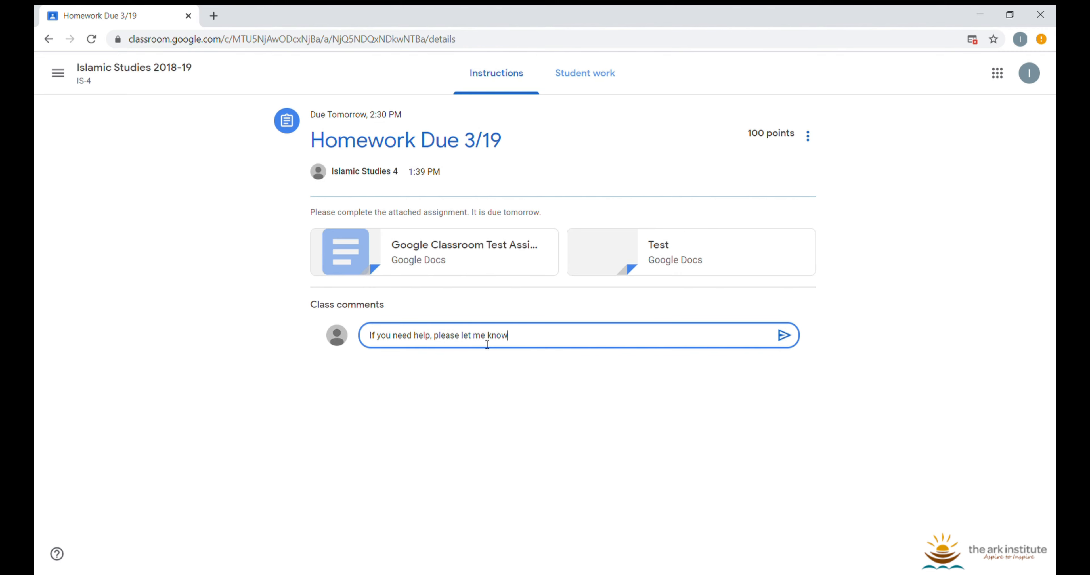
click(543, 346)
click(787, 338)
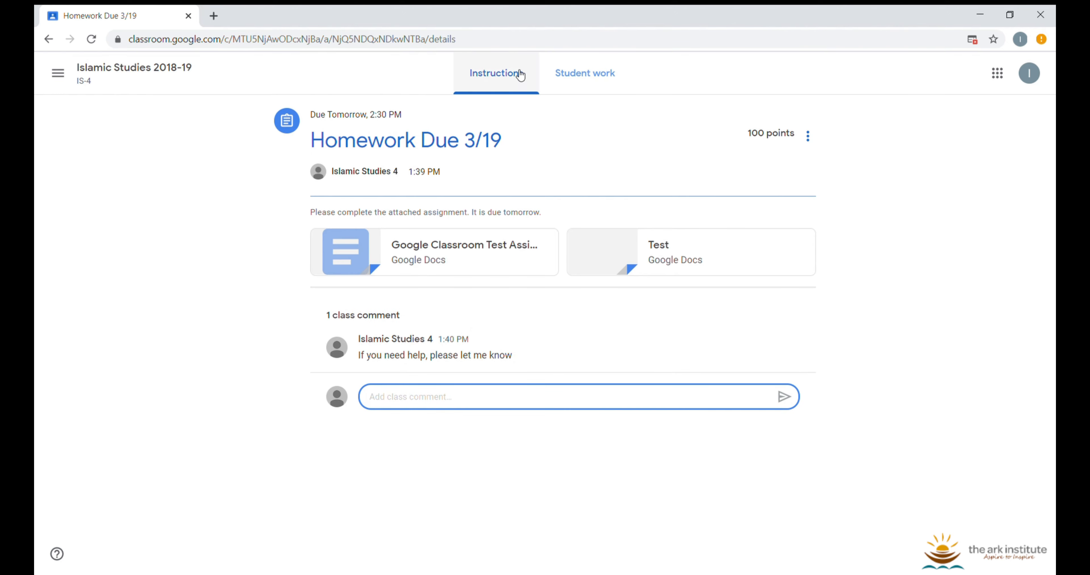
click(574, 73)
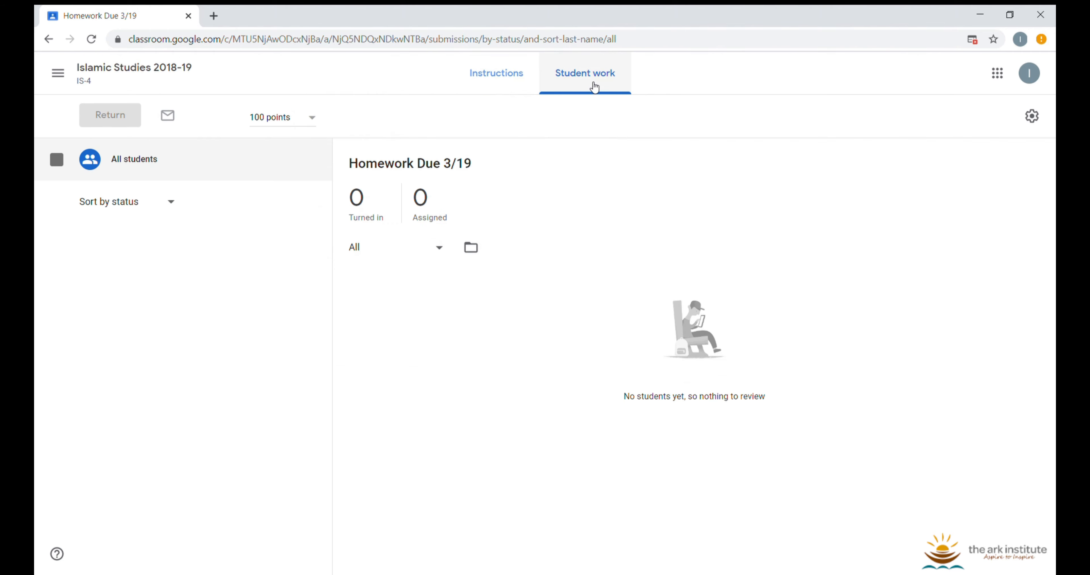
click(510, 81)
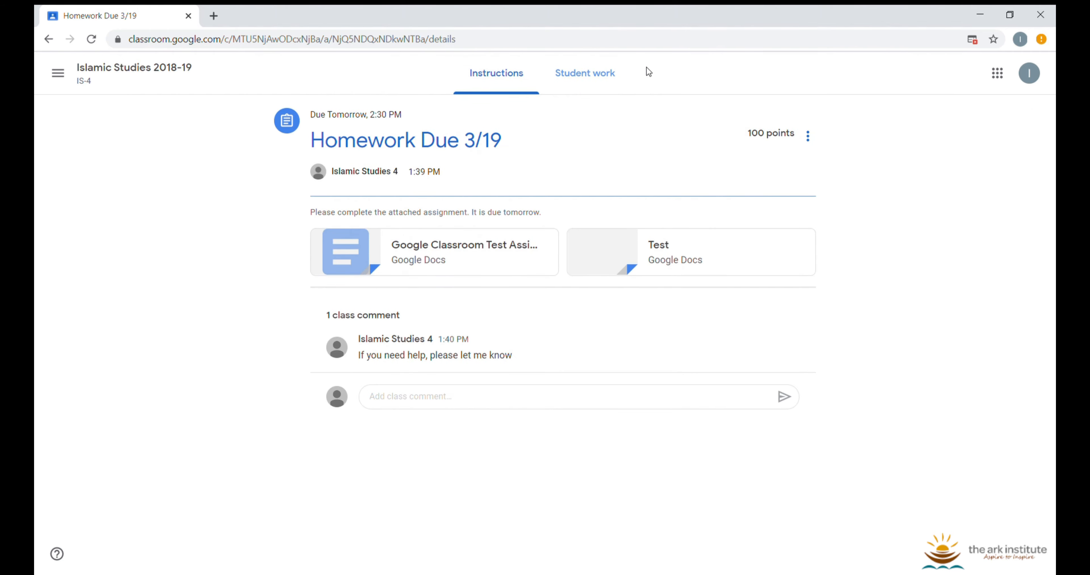
click(560, 77)
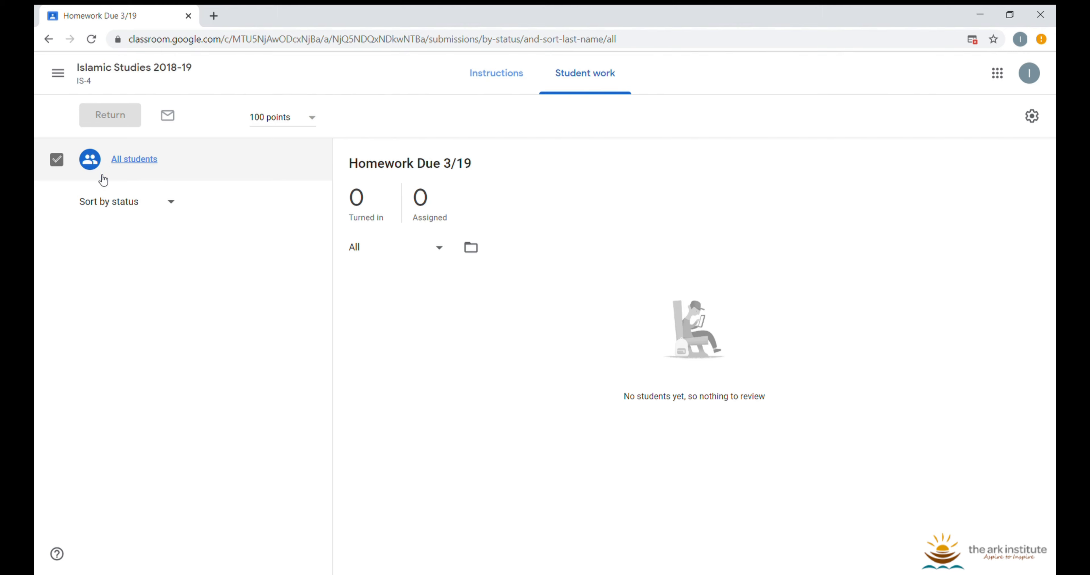
click(149, 205)
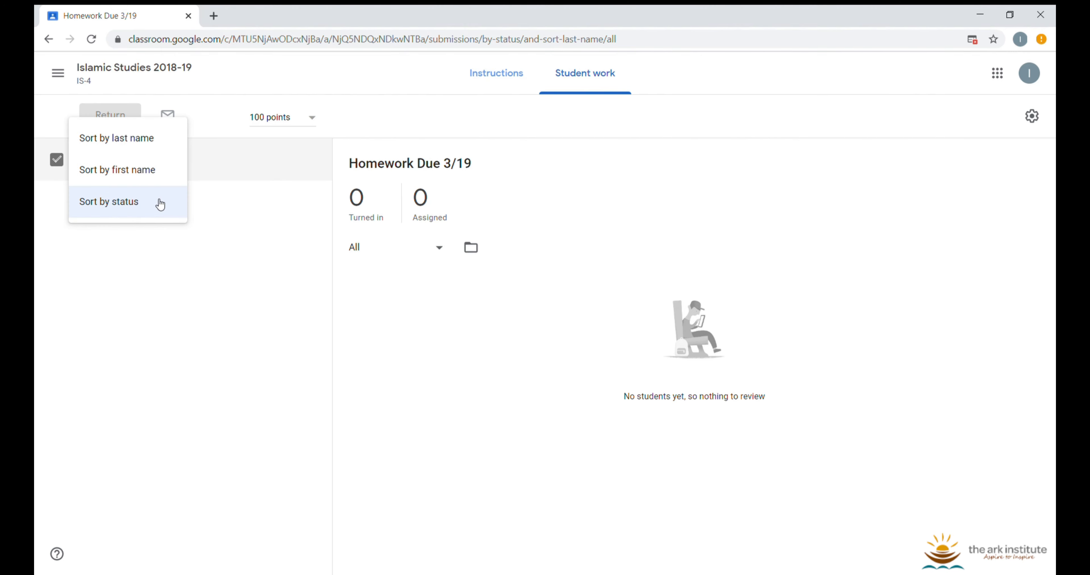
click(171, 277)
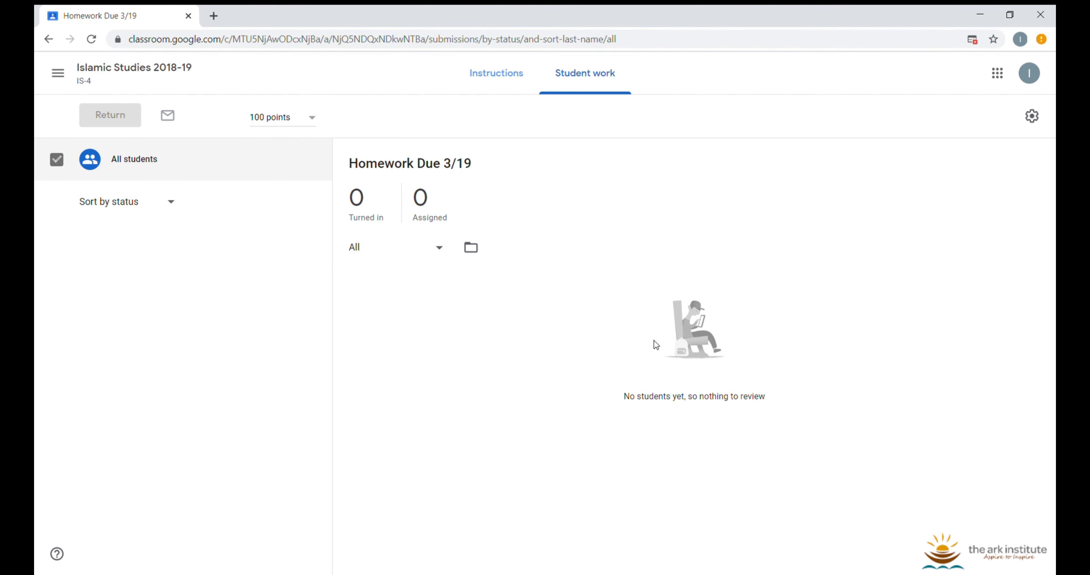
click(515, 87)
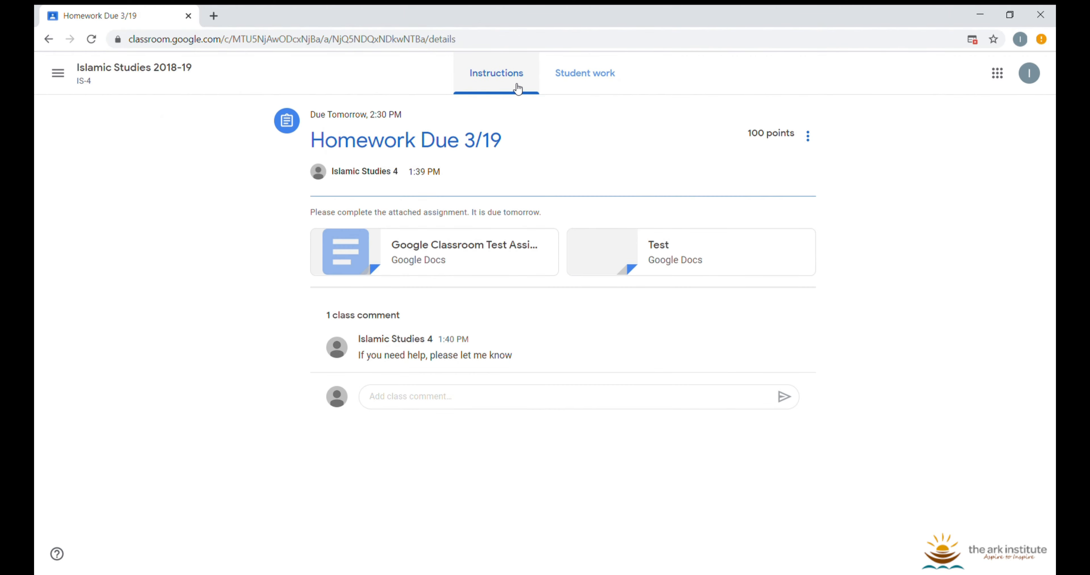